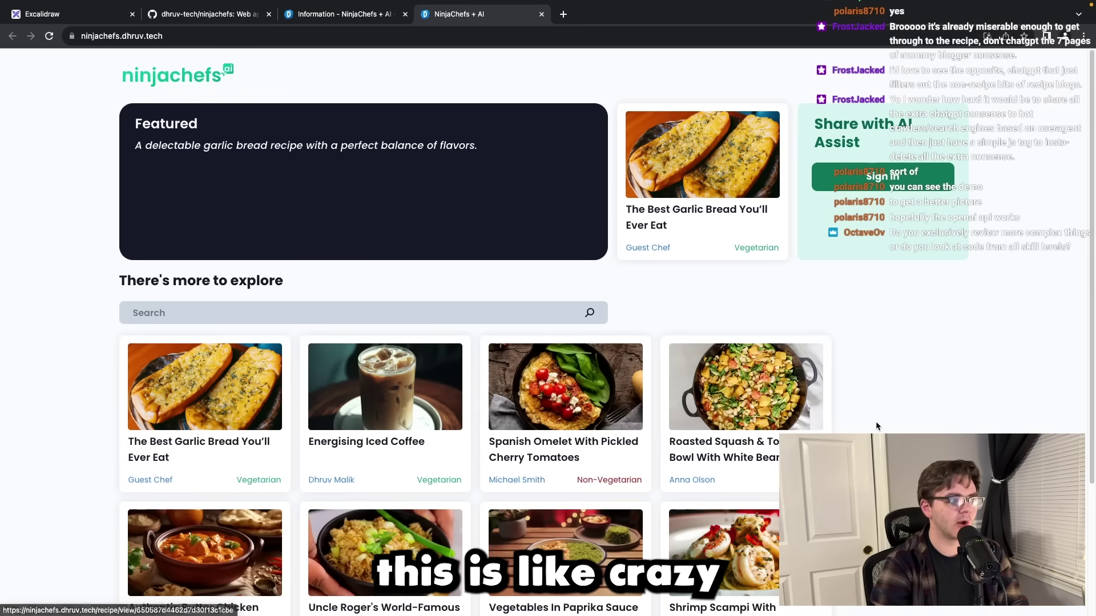
- Look over the NinjaChefs recipe home page and the GitHub repository's README and file list
{"action": "scroll", "coordinate": [875, 425], "scroll_direction": "down", "scroll_amount": 5}
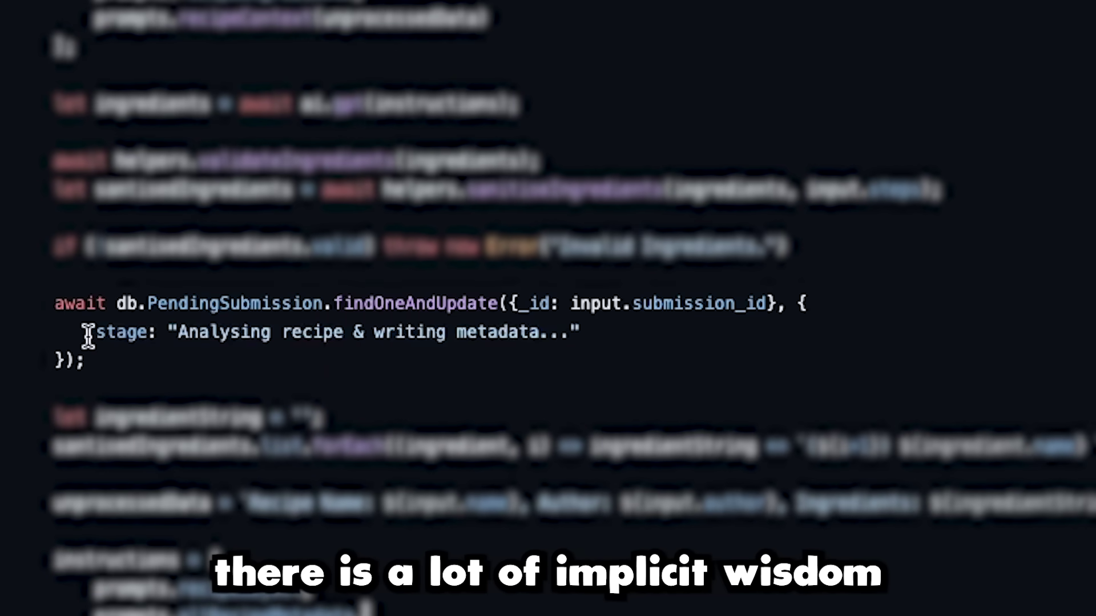
{"action": "left_click_drag", "start_coordinate": [88, 336], "coordinate": [612, 345]}
{"action": "left_click", "coordinate": [611, 346]}
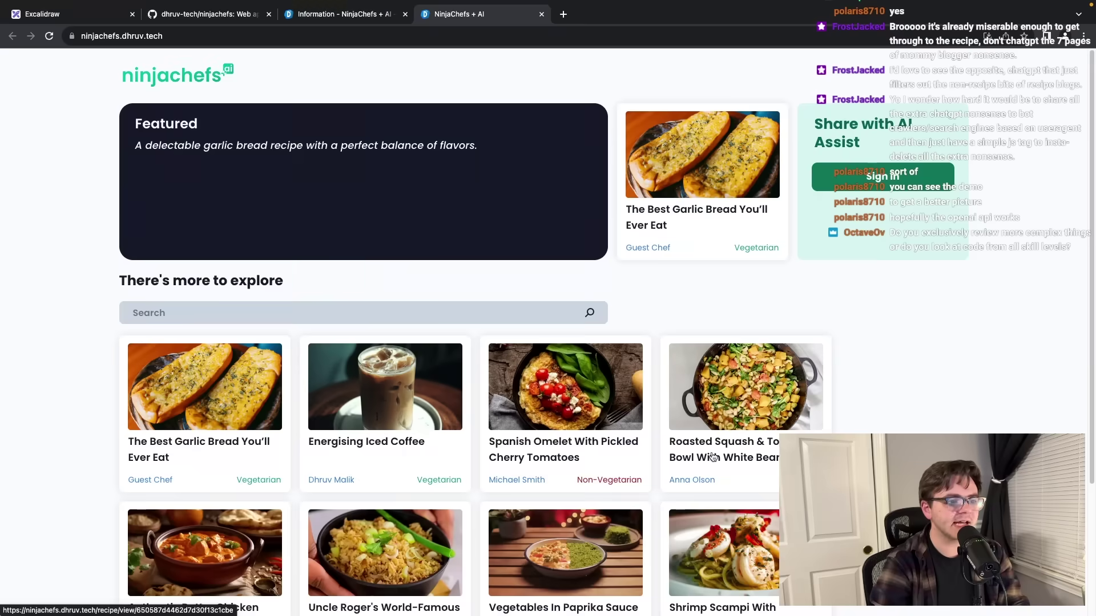
{"action": "scroll", "coordinate": [363, 454], "scroll_direction": "down", "scroll_amount": 2}
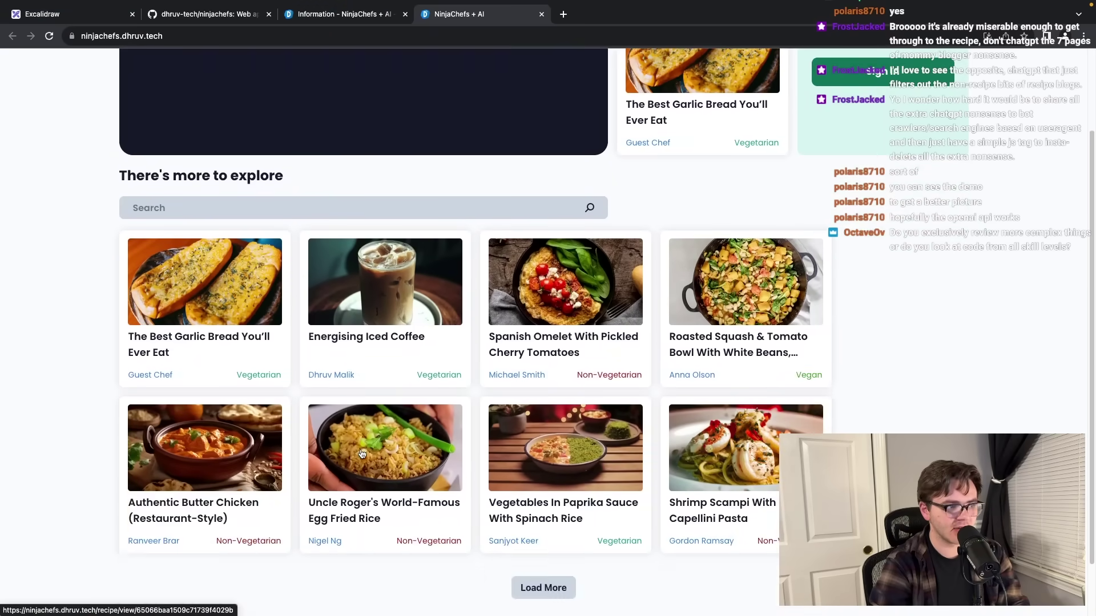
{"action": "scroll", "coordinate": [362, 453], "scroll_direction": "down", "scroll_amount": 2}
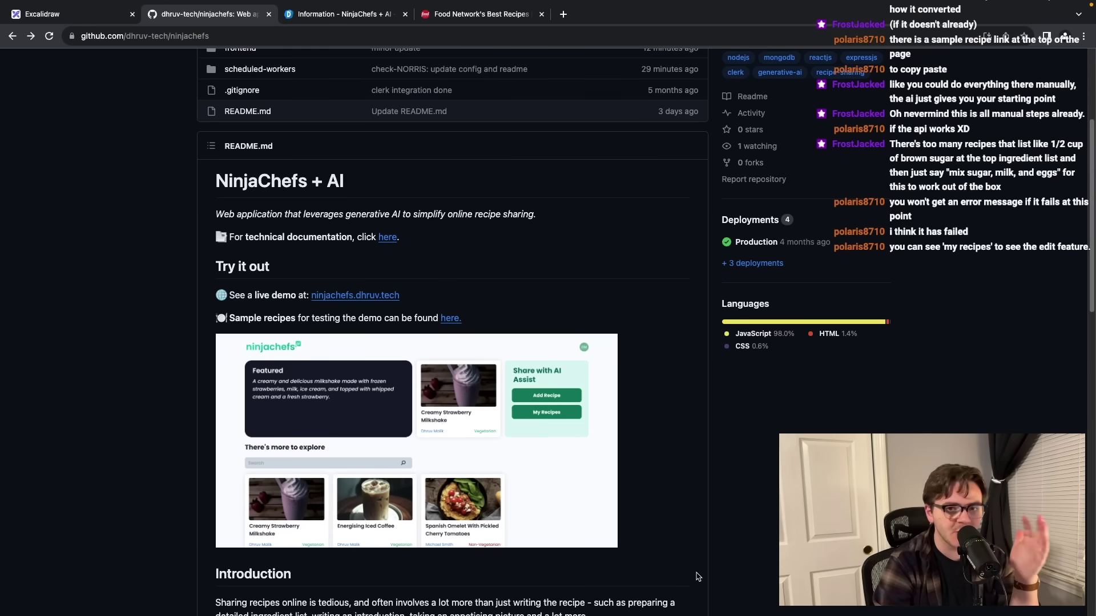
{"action": "scroll", "coordinate": [696, 576], "scroll_direction": "up", "scroll_amount": 3}
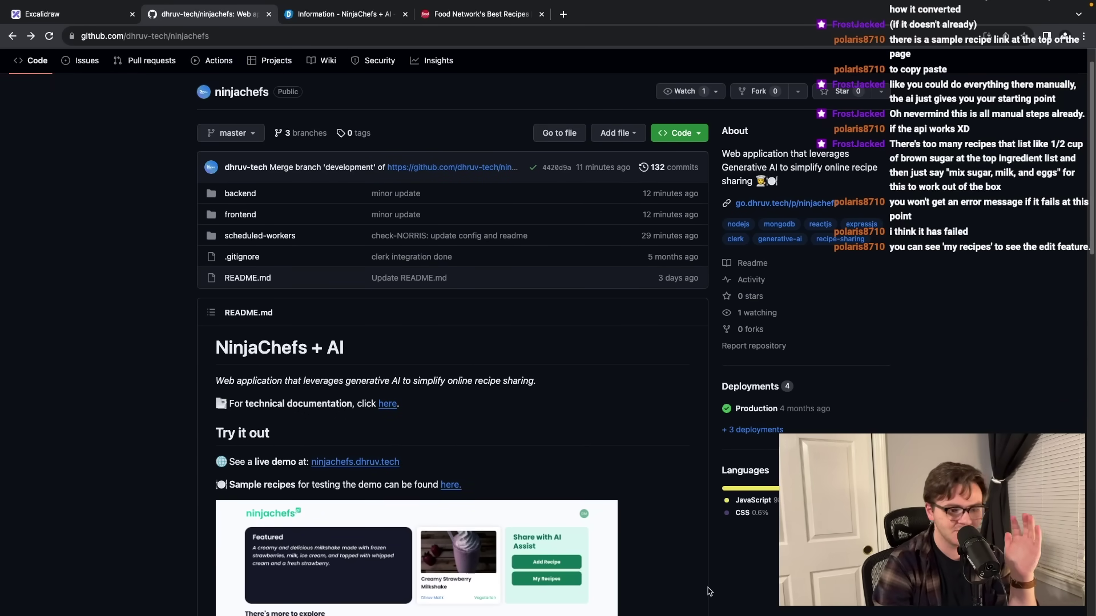
{"action": "scroll", "coordinate": [772, 198], "scroll_direction": "up", "scroll_amount": 1}
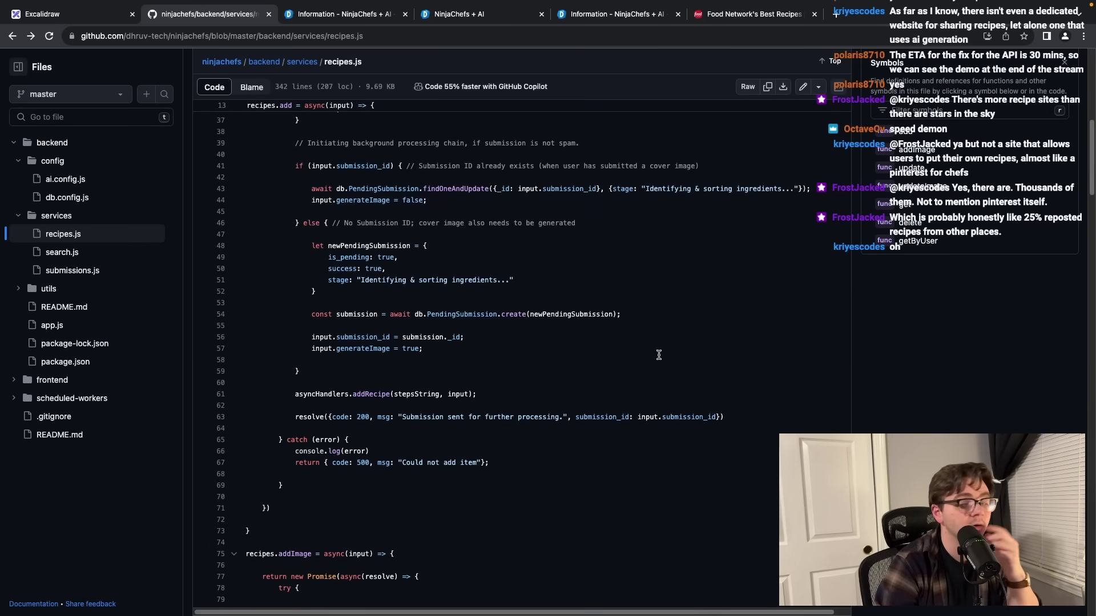
- Review the recipes.add function in recipes.js, from prompt preparation and spam analysis to the PendingSubmission creation line
{"action": "scroll", "coordinate": [659, 355], "scroll_direction": "up", "scroll_amount": 5}
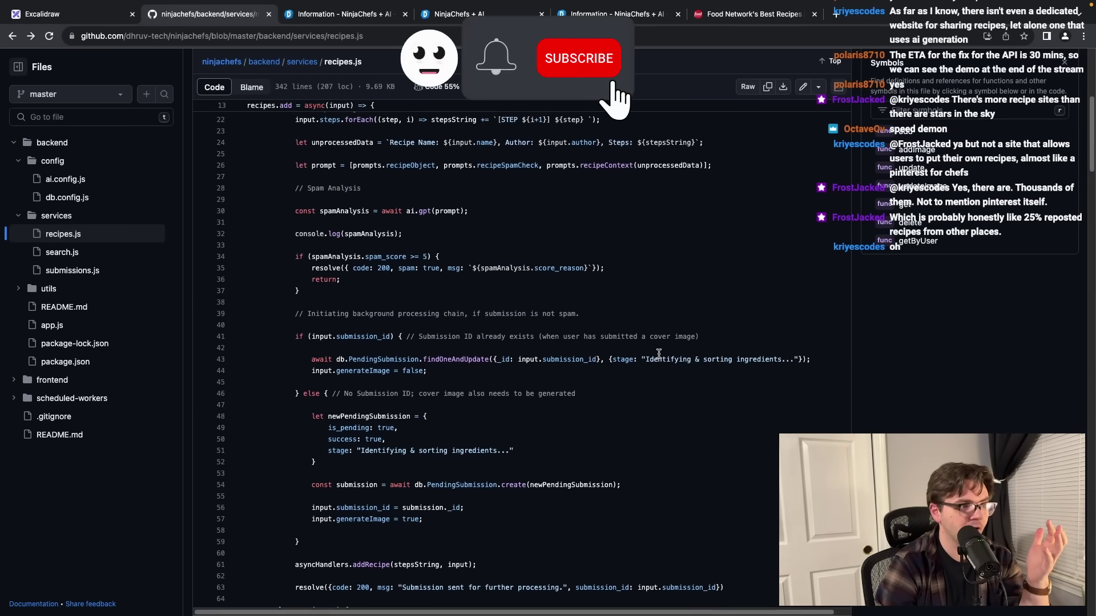
{"action": "scroll", "coordinate": [658, 354], "scroll_direction": "up", "scroll_amount": 2}
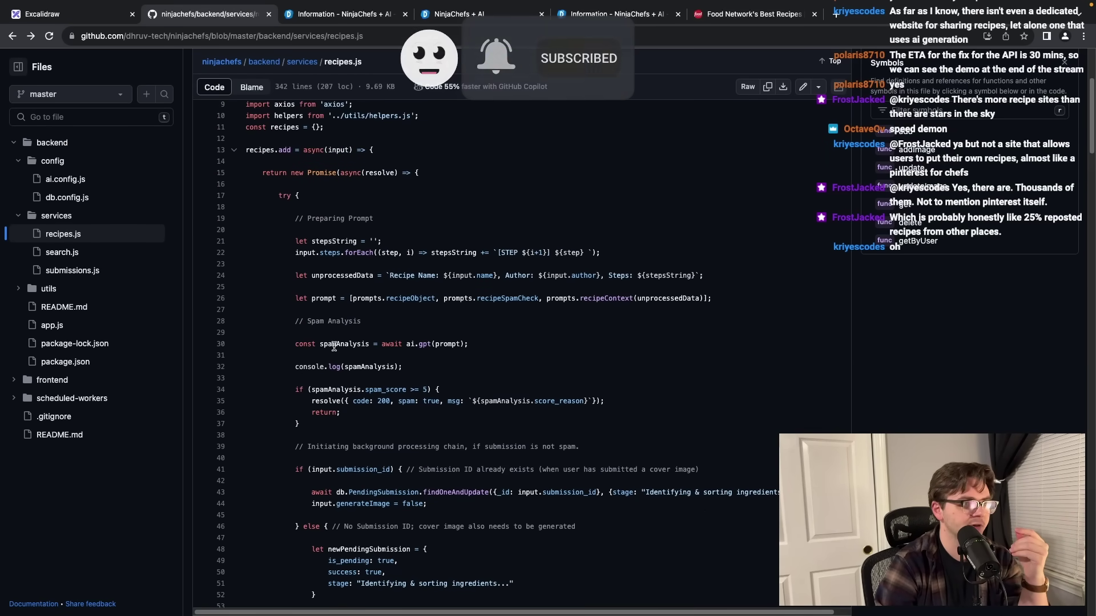
{"action": "left_click", "coordinate": [351, 299]}
{"action": "scroll", "coordinate": [399, 399], "scroll_direction": "down", "scroll_amount": 4}
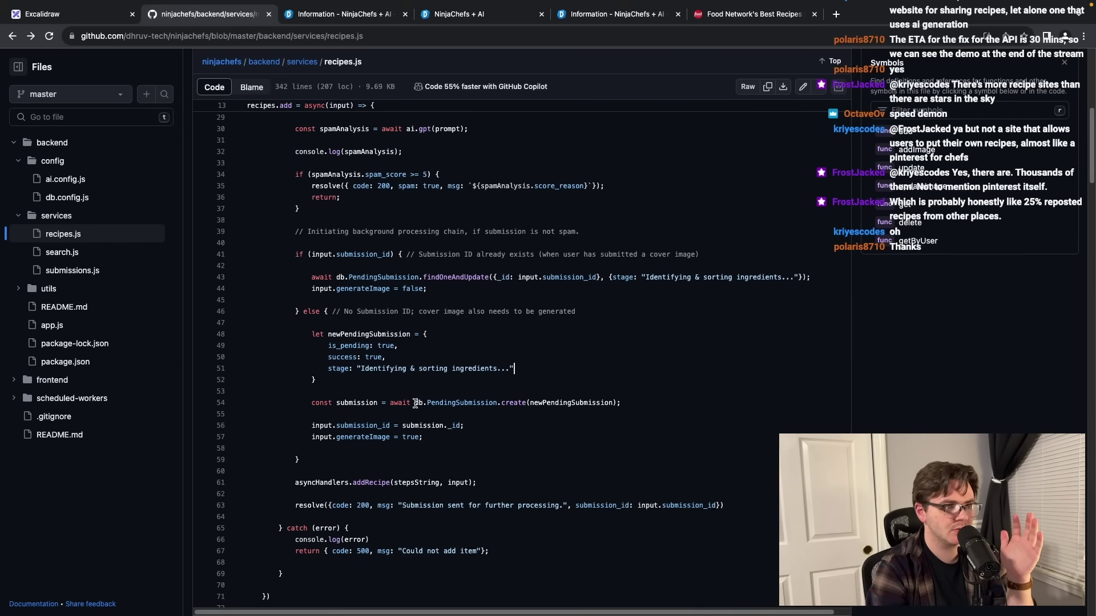
{"action": "left_click_drag", "start_coordinate": [415, 403], "coordinate": [630, 404]}
{"action": "left_click", "coordinate": [677, 405]}
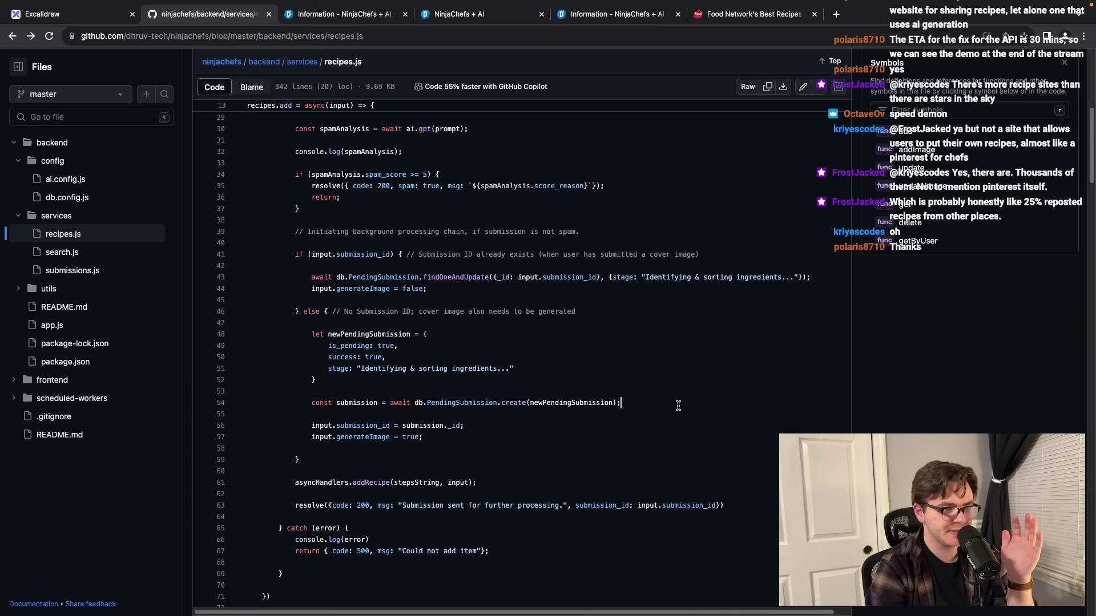
- Inspect the PendingSubmission call in recipes.js and highlight the findOneAndUpdate stage update in asyncHandlers.js
{"action": "left_click", "coordinate": [474, 403]}
{"action": "left_click", "coordinate": [936, 189]}
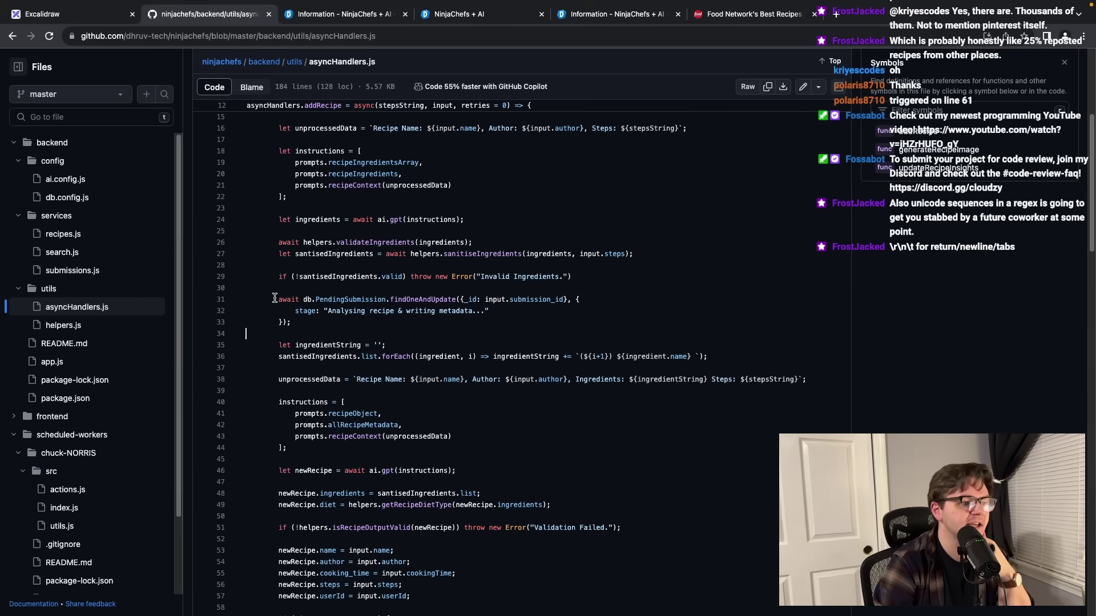
{"action": "left_click_drag", "start_coordinate": [275, 298], "coordinate": [303, 322]}
{"action": "left_click", "coordinate": [463, 335]}
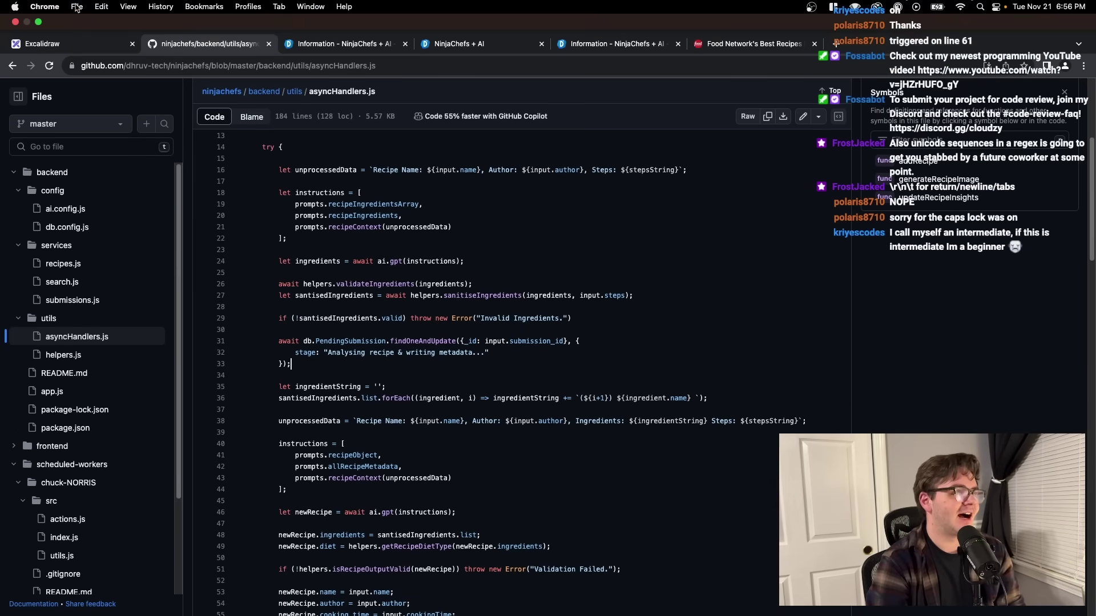
- Switch to the Excalidraw board and draw a large rounded rectangle with a white stroke in the empty area below the heading
{"action": "key", "text": "super+1"}
{"action": "scroll", "coordinate": [479, 381], "scroll_direction": "down", "scroll_amount": 10}
{"action": "scroll", "coordinate": [478, 381], "scroll_direction": "up", "scroll_amount": 5}
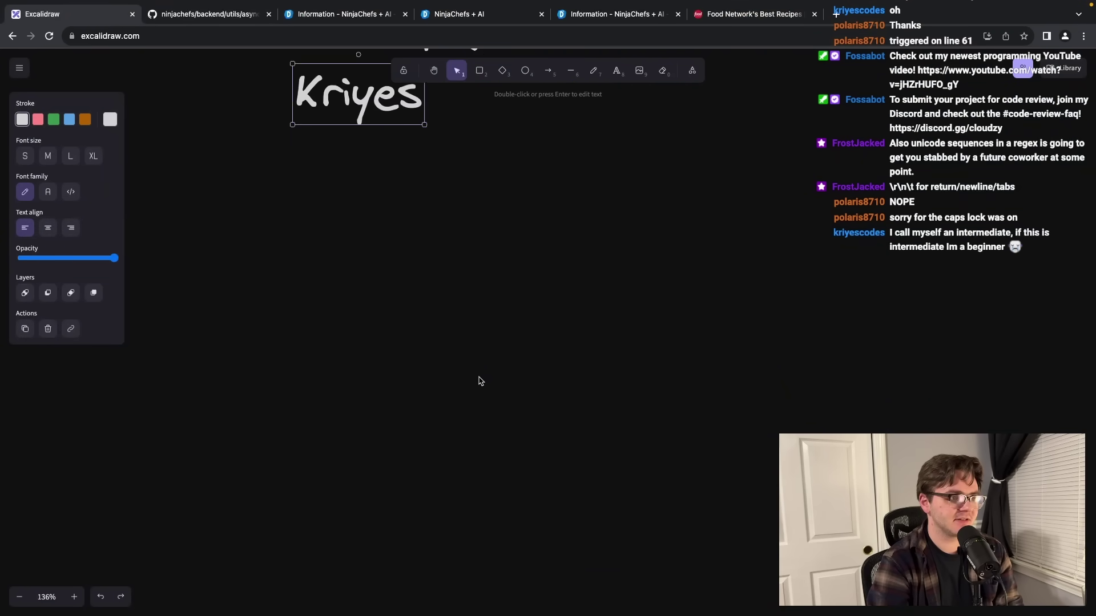
{"action": "key", "text": "r"}
{"action": "scroll", "coordinate": [383, 302], "scroll_direction": "down", "scroll_amount": 2}
{"action": "left_click", "coordinate": [22, 119]}
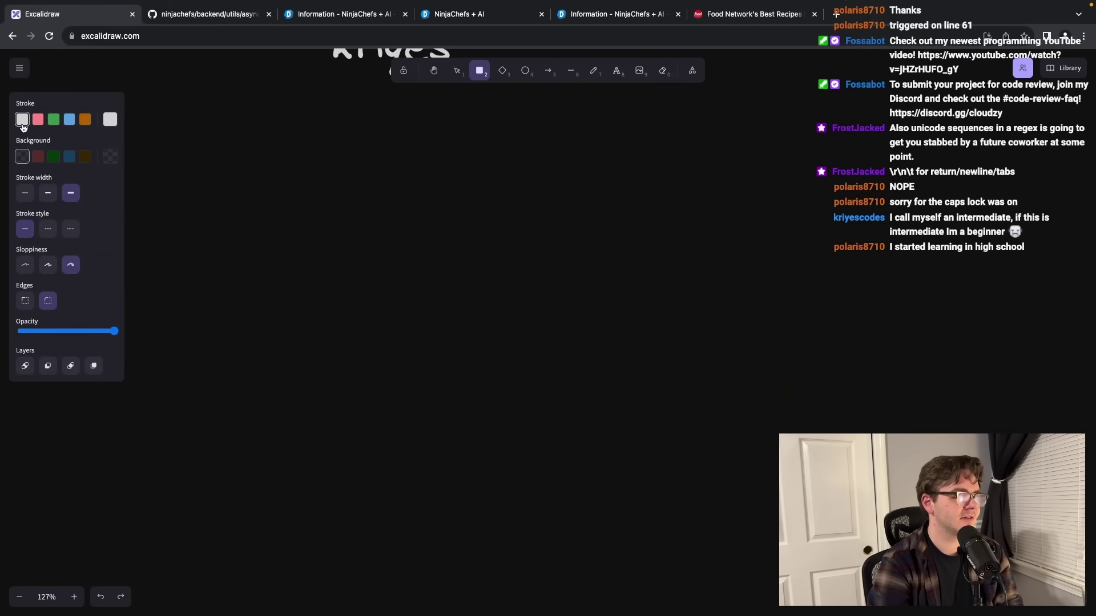
{"action": "left_click_drag", "start_coordinate": [246, 227], "coordinate": [740, 454]}
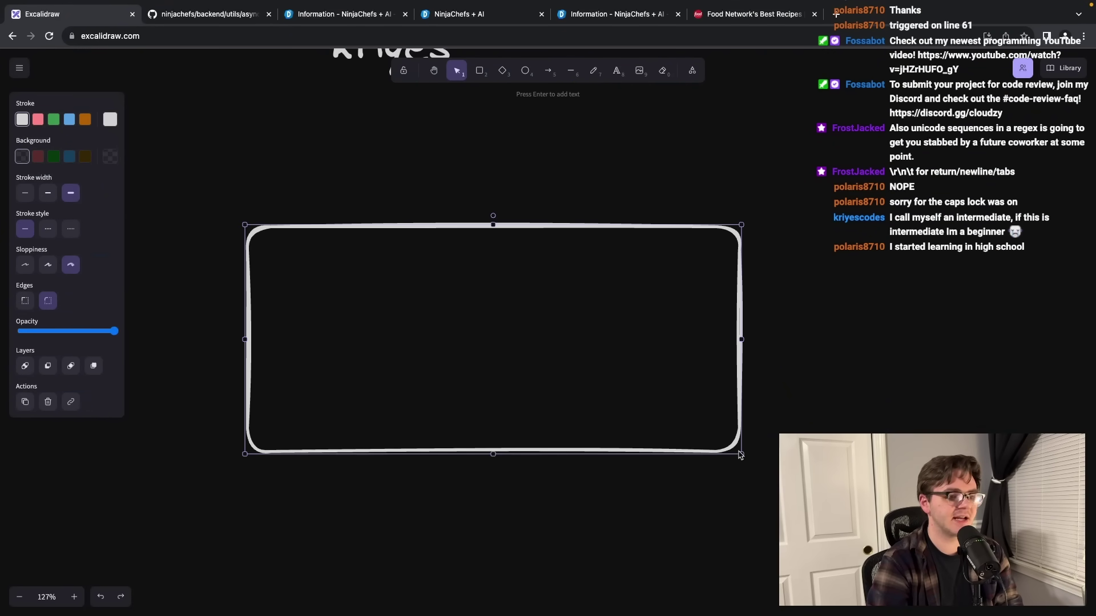
{"action": "left_click_drag", "start_coordinate": [491, 454], "coordinate": [493, 491]}
- Add the text "PendingSubmission" and place it above the large rectangle as its title
{"action": "type", "text": "PendingSubmission"}
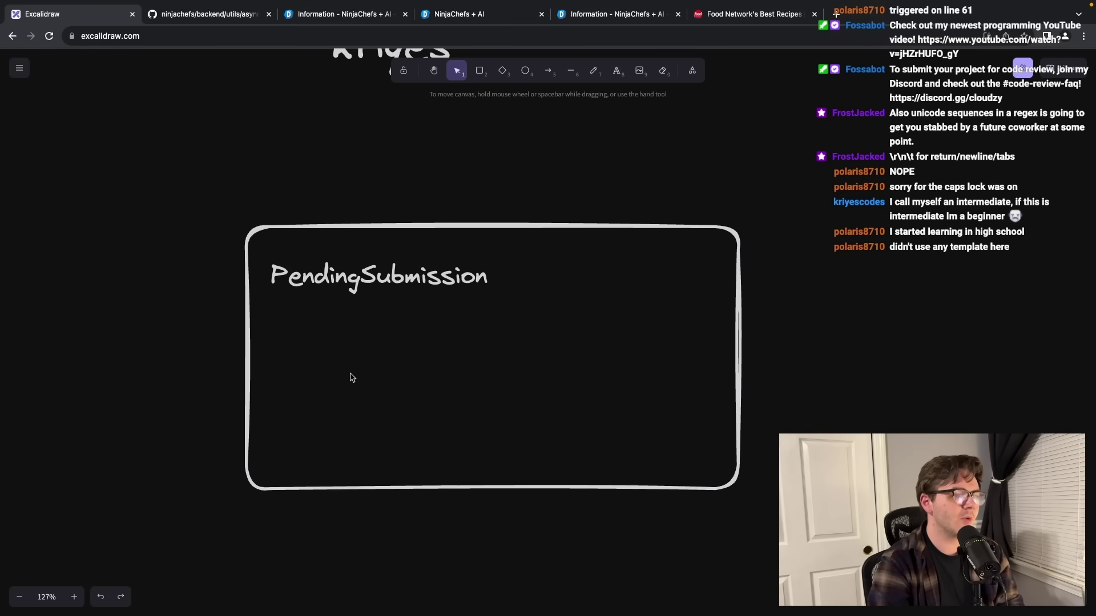
{"action": "left_click_drag", "start_coordinate": [362, 285], "coordinate": [371, 205]}
{"action": "left_click", "coordinate": [857, 304]}
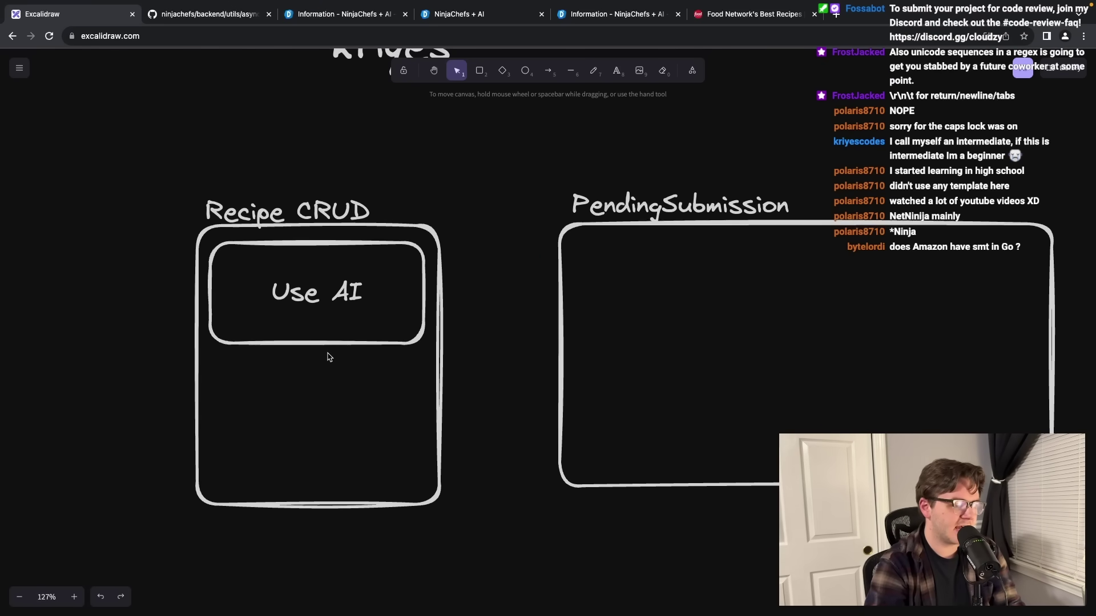
- Duplicate the "Use AI" box directly below itself inside Recipe CRUD and relabel the copy "MultiStep Process"
{"action": "left_click", "coordinate": [334, 299]}
{"action": "left_click_drag", "start_coordinate": [334, 300], "coordinate": [330, 408]}
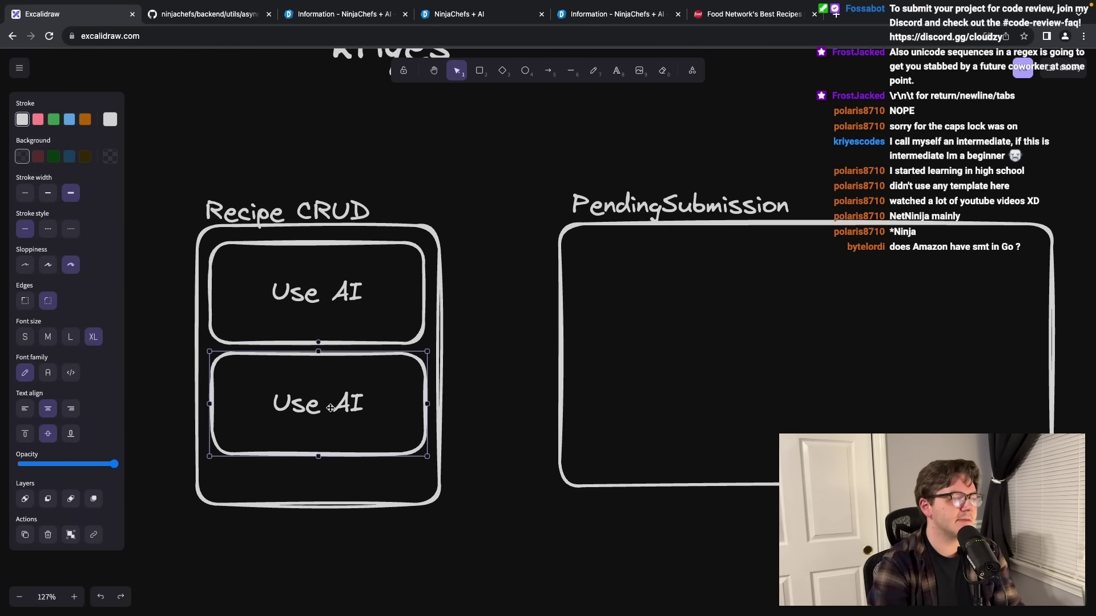
{"action": "double_click", "coordinate": [331, 408]}
{"action": "type", "text": "MultiStep Process"}
{"action": "left_click", "coordinate": [402, 328]}
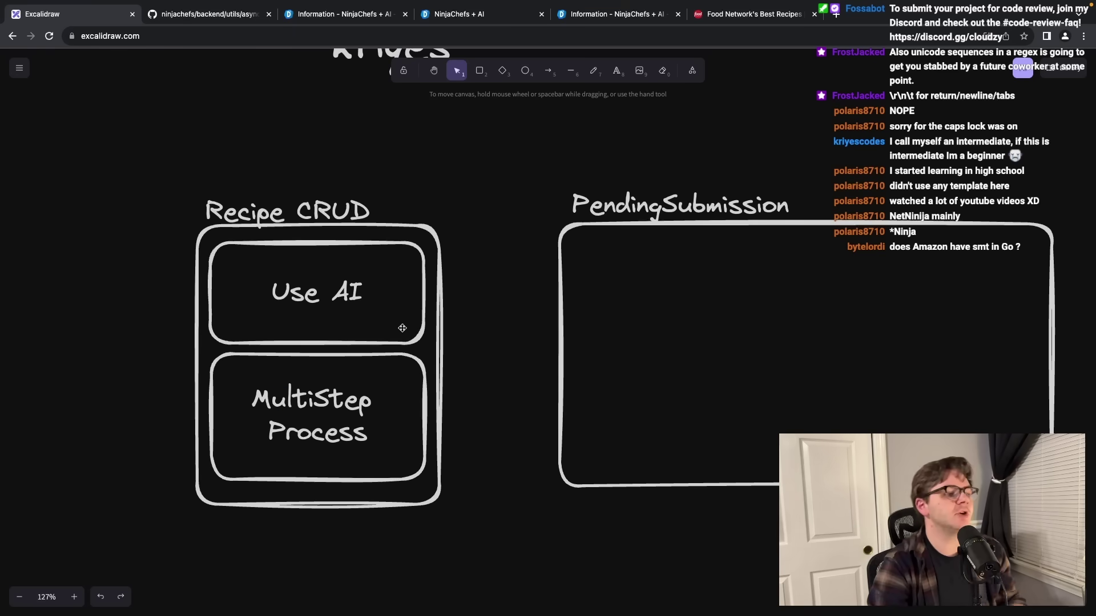
{"action": "left_click", "coordinate": [402, 328]}
{"action": "left_click", "coordinate": [524, 323]}
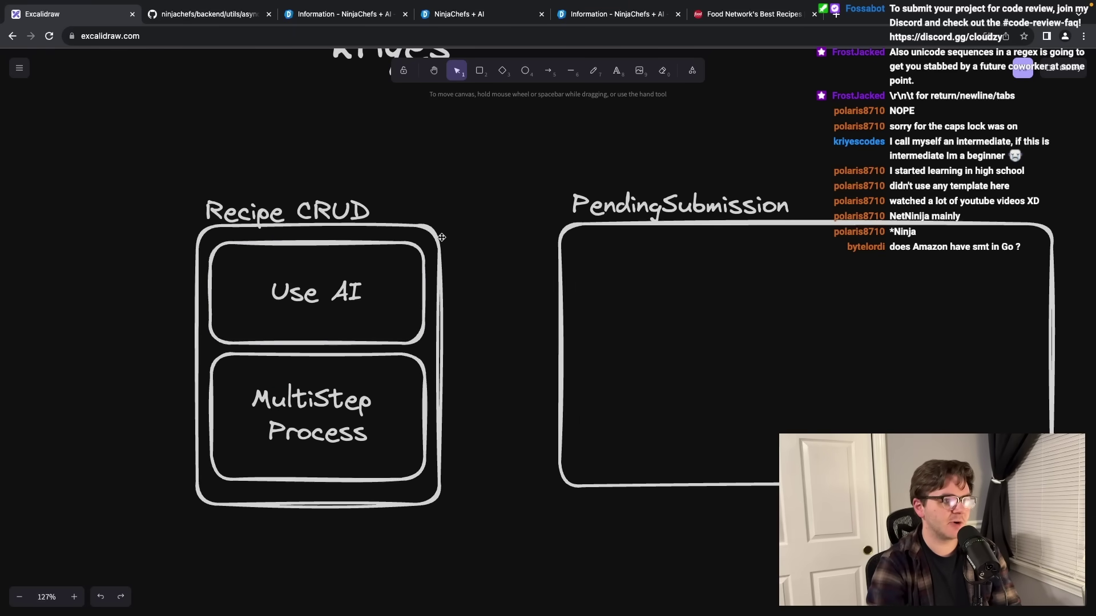
- Annotate the "Use AI" and "MultiStep Process" boxes with a "takes time" note each, with arrows pointing to the boxes
{"action": "left_click", "coordinate": [501, 70]}
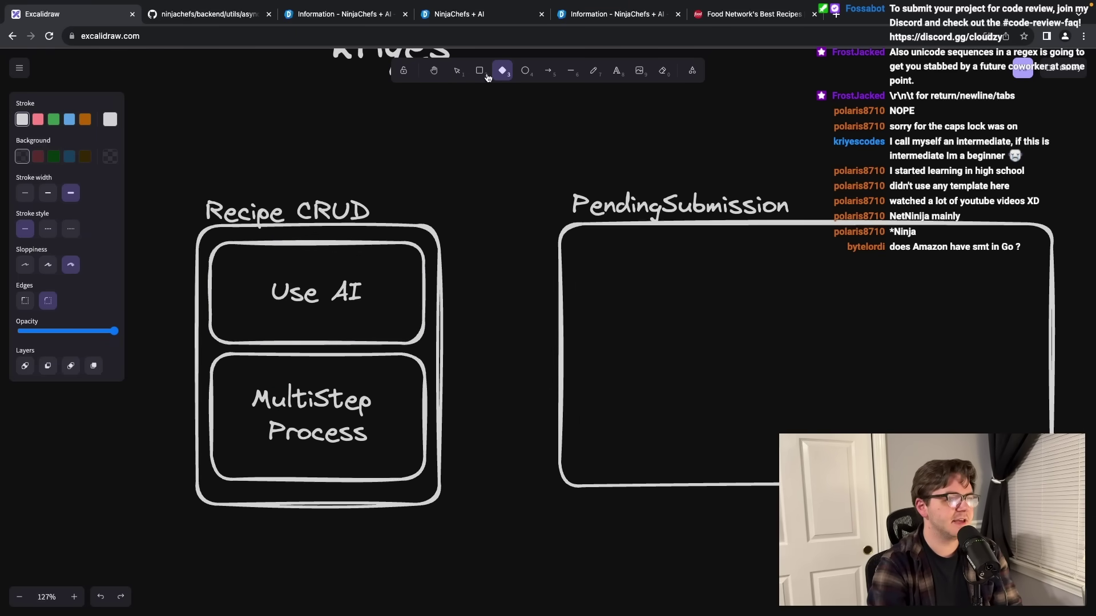
{"action": "left_click_drag", "start_coordinate": [143, 252], "coordinate": [220, 313]}
{"action": "key", "text": "ctrl+z"}
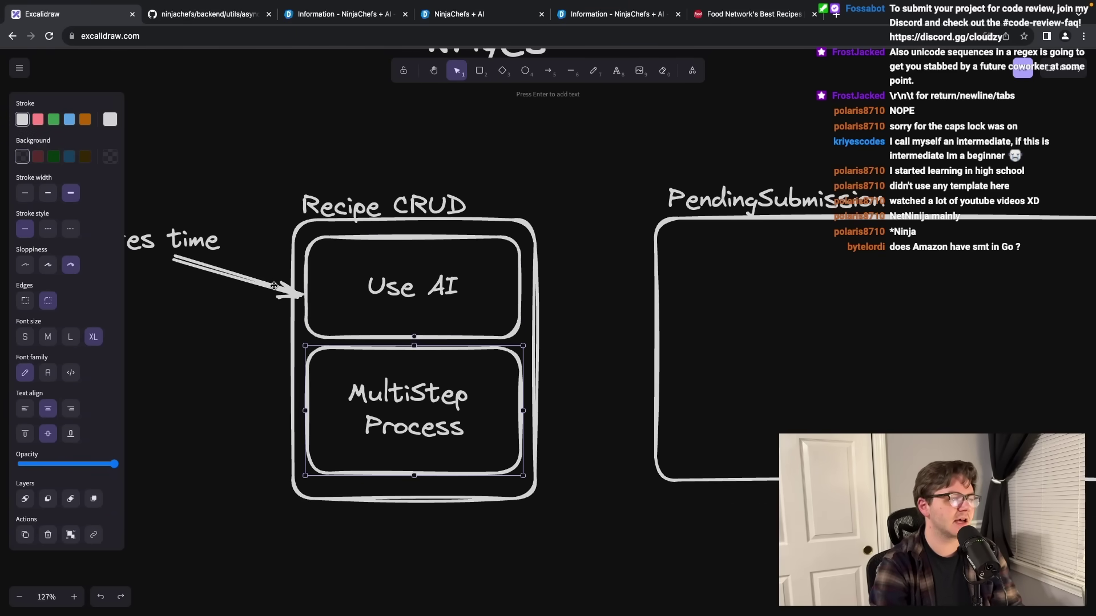
{"action": "left_click", "coordinate": [189, 251]}
{"action": "mouse_move", "coordinate": [162, 236]}
{"action": "left_mouse_down"}
{"action": "mouse_move", "coordinate": [209, 295]}
{"action": "mouse_move", "coordinate": [192, 353]}
{"action": "mouse_move", "coordinate": [166, 371]}
{"action": "mouse_move", "coordinate": [314, 429]}
{"action": "left_mouse_up"}
{"action": "left_click", "coordinate": [226, 455]}
{"action": "key", "text": "a"}
{"action": "left_click", "coordinate": [234, 456]}
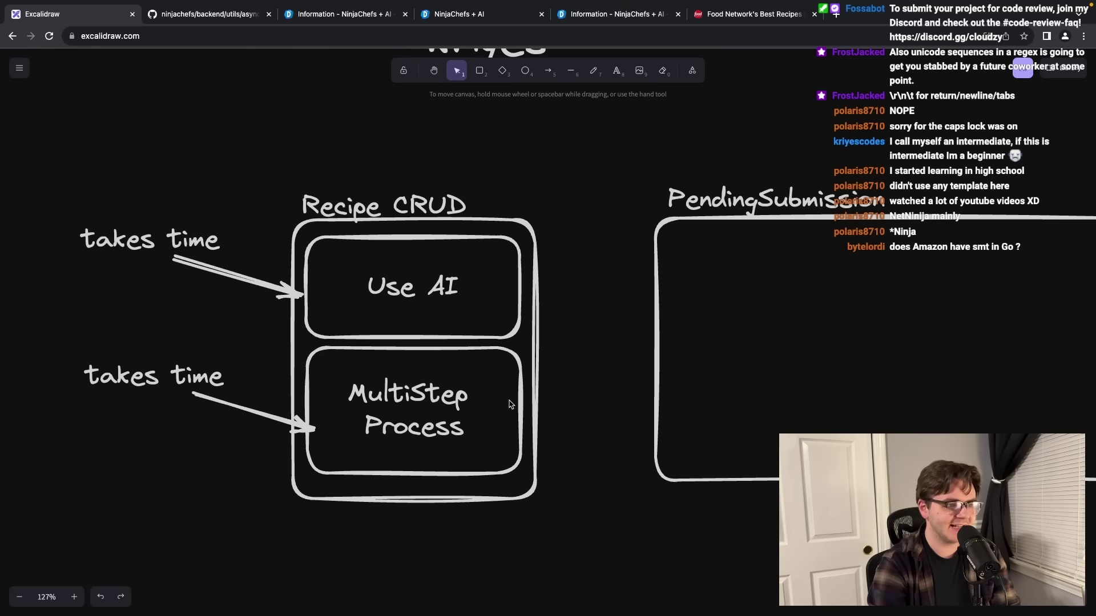
- Move the whole Recipe CRUD diagram with its notes and arrows farther away from the PendingSubmission box
{"action": "scroll", "coordinate": [509, 402], "scroll_direction": "down", "scroll_amount": 5}
{"action": "scroll", "coordinate": [509, 404], "scroll_direction": "up", "scroll_amount": 7}
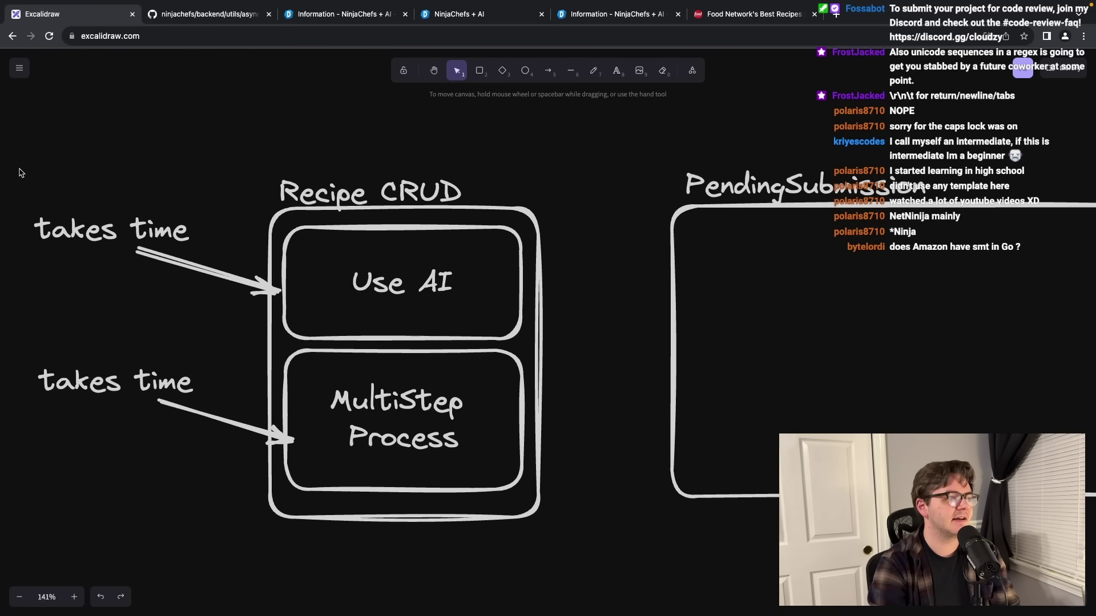
{"action": "left_click_drag", "start_coordinate": [20, 173], "coordinate": [551, 528]}
{"action": "left_click_drag", "start_coordinate": [429, 391], "coordinate": [181, 369]}
{"action": "left_click", "coordinate": [331, 397]}
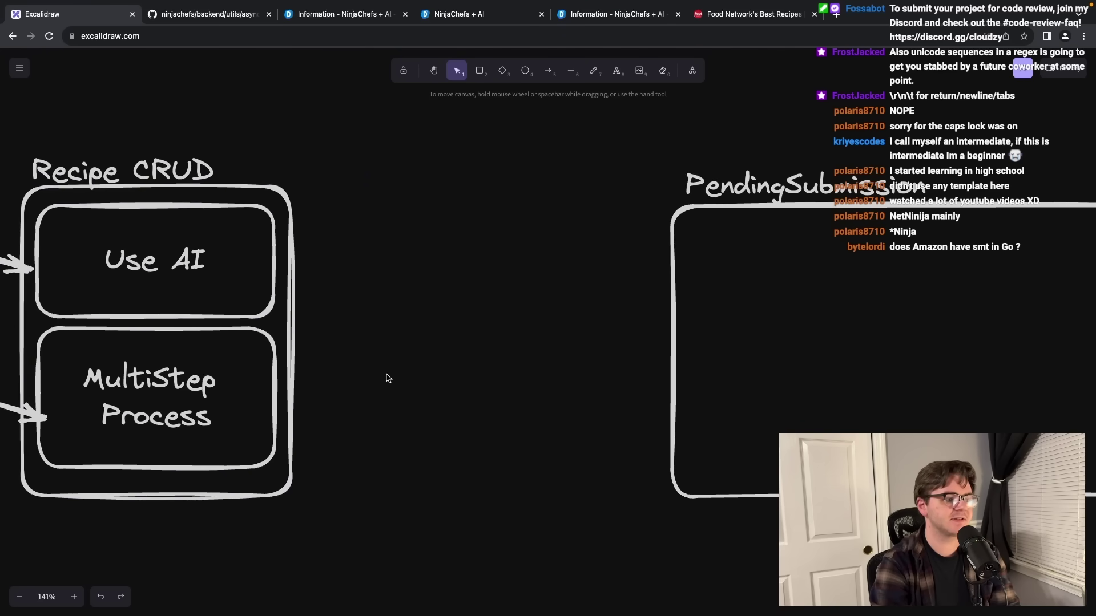
- Draw a tall rounded rectangle between the Recipe CRUD and PendingSubmission boxes and label it "Async"
{"action": "key", "text": "r"}
{"action": "left_click_drag", "start_coordinate": [366, 216], "coordinate": [553, 473]}
{"action": "key", "text": "Return"}
{"action": "type", "text": "Async"}
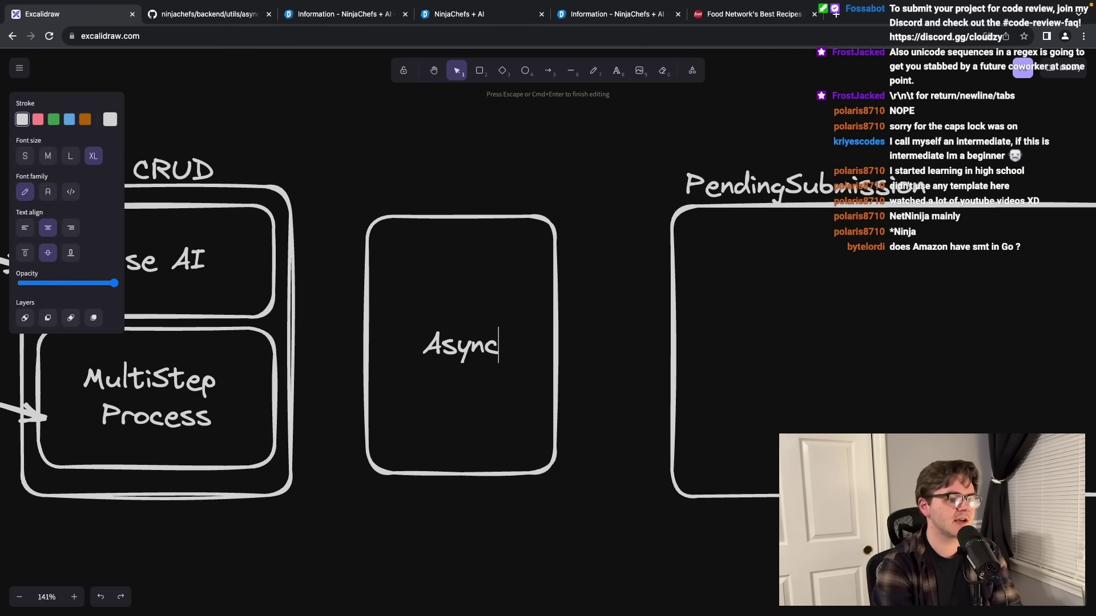
- Color both the "Async" label and its box outline green
{"action": "left_click", "coordinate": [53, 119]}
{"action": "left_click", "coordinate": [346, 123]}
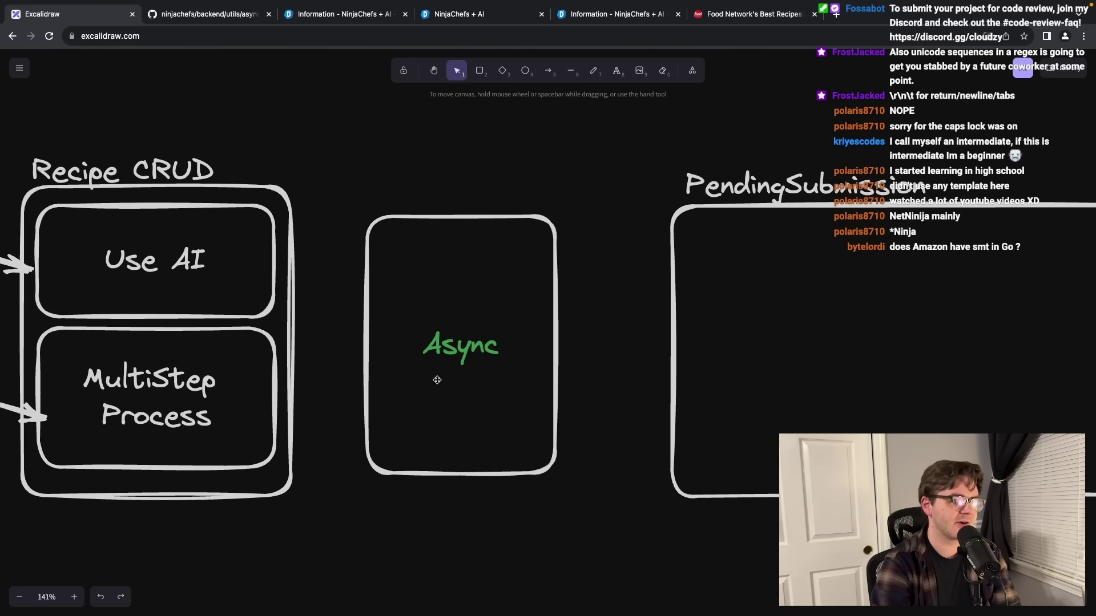
{"action": "left_click", "coordinate": [462, 217]}
{"action": "left_click", "coordinate": [54, 119]}
{"action": "left_click", "coordinate": [433, 202]}
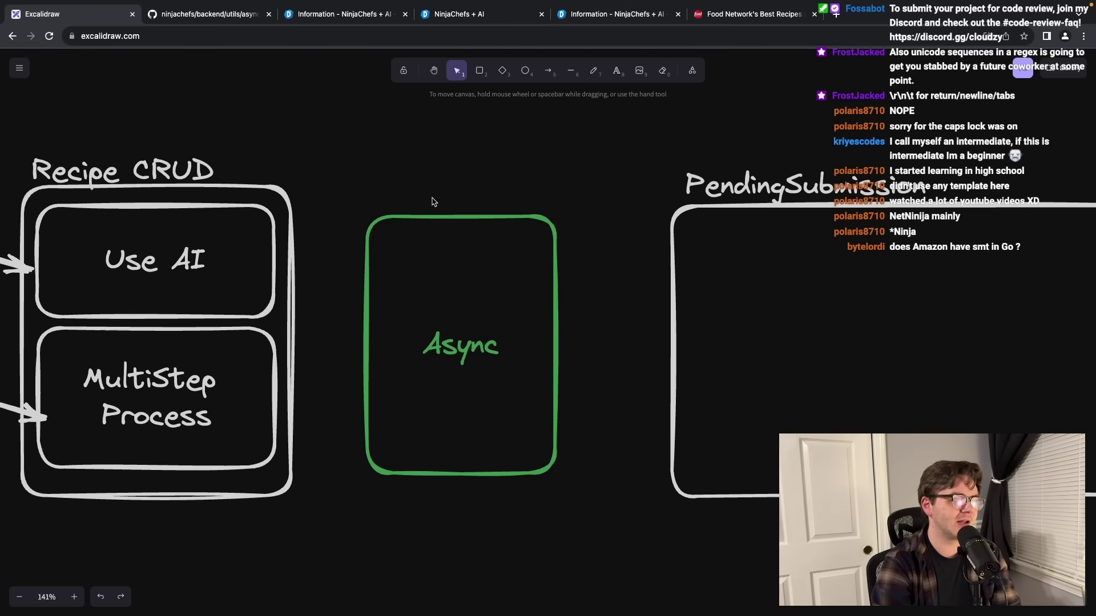
- Connect Recipe CRUD to the Async box and the Async box to PendingSubmission with green arrows
{"action": "key", "text": "a"}
{"action": "left_click_drag", "start_coordinate": [290, 255], "coordinate": [365, 257]}
{"action": "left_click", "coordinate": [614, 258]}
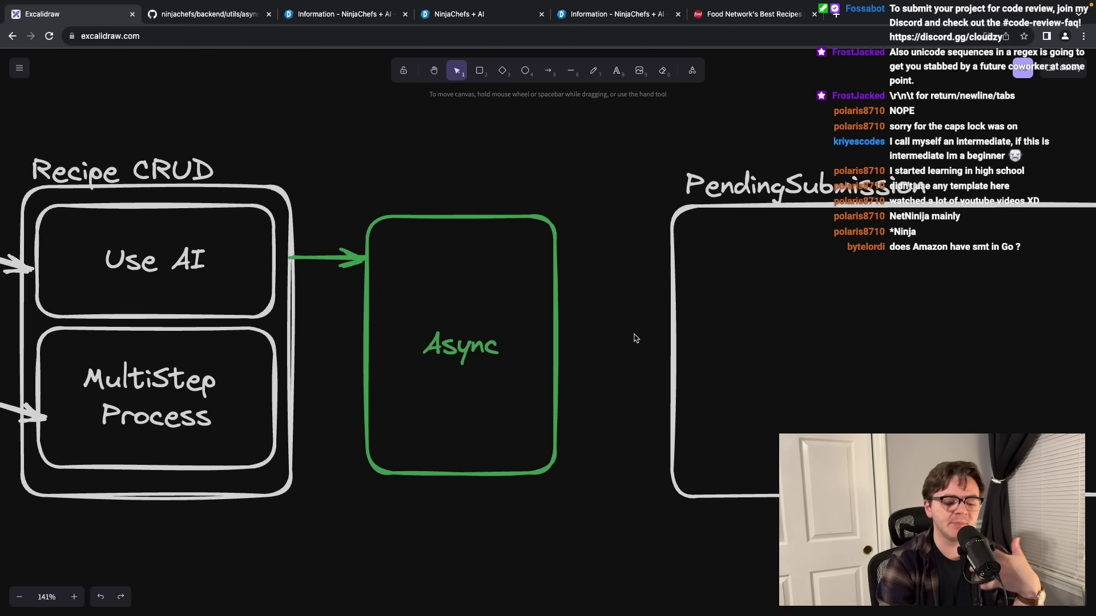
{"action": "key", "text": "ctrl+z"}
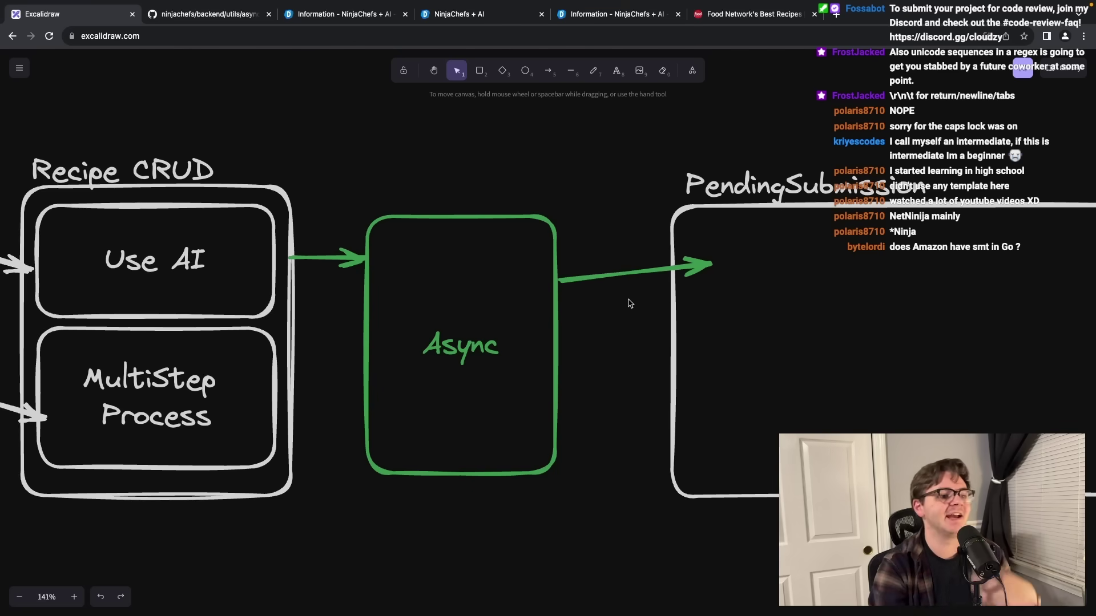
- Draw a wide green rounded rectangle across the upper part of the PendingSubmission box
{"action": "scroll", "coordinate": [617, 386], "scroll_direction": "right", "scroll_amount": 5}
{"action": "scroll", "coordinate": [617, 386], "scroll_direction": "up", "scroll_amount": 2}
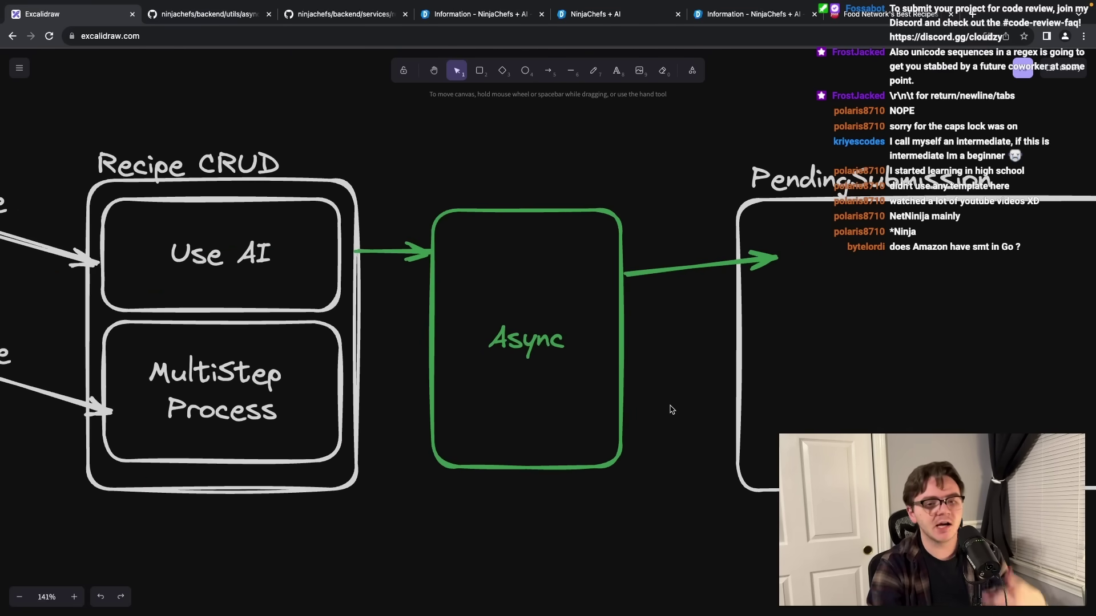
{"action": "scroll", "coordinate": [668, 422], "scroll_direction": "right", "scroll_amount": 5}
{"action": "scroll", "coordinate": [668, 422], "scroll_direction": "down", "scroll_amount": 1}
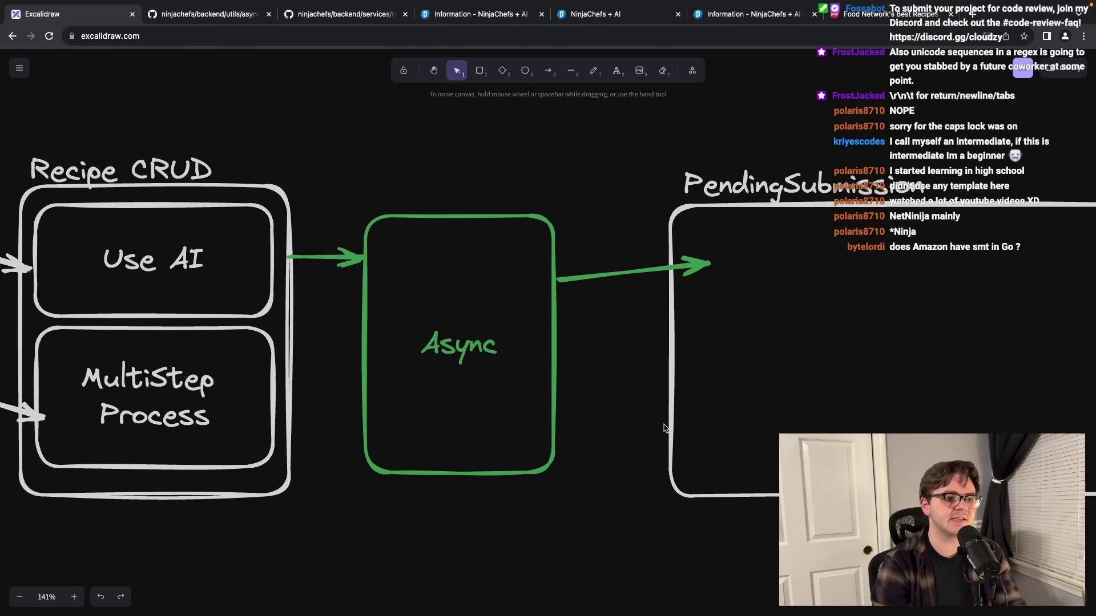
{"action": "scroll", "coordinate": [665, 428], "scroll_direction": "up", "scroll_amount": 2}
{"action": "scroll", "coordinate": [665, 428], "scroll_direction": "right", "scroll_amount": 1}
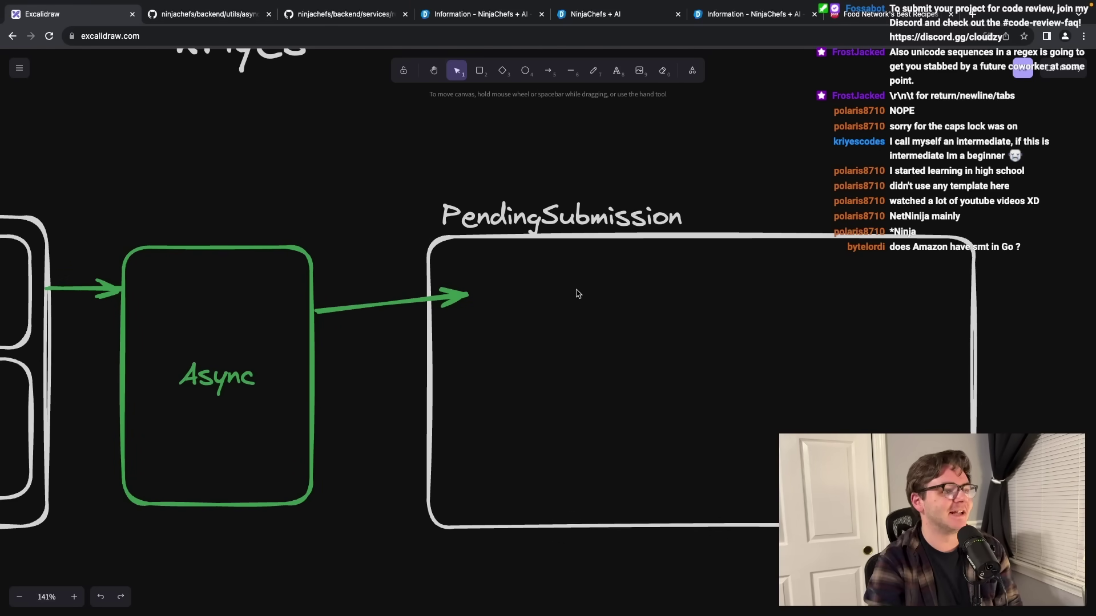
{"action": "key", "text": "r"}
{"action": "mouse_move", "coordinate": [471, 263]}
{"action": "left_mouse_down"}
{"action": "mouse_move", "coordinate": [579, 297]}
{"action": "mouse_move", "coordinate": [956, 324]}
{"action": "left_mouse_up"}
{"action": "left_click_drag", "start_coordinate": [760, 283], "coordinate": [754, 283]}
- Label the new rectangle "RecipeID: <status>" and nudge it slightly within the PendingSubmission box
{"action": "key", "text": "Return"}
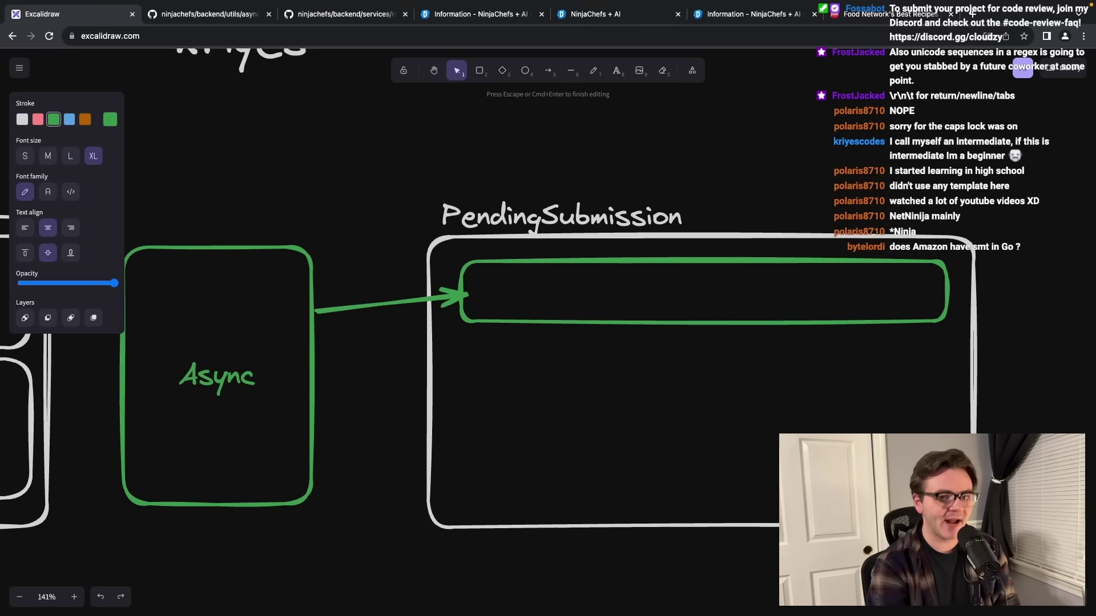
{"action": "type", "text": "RecipeI"}
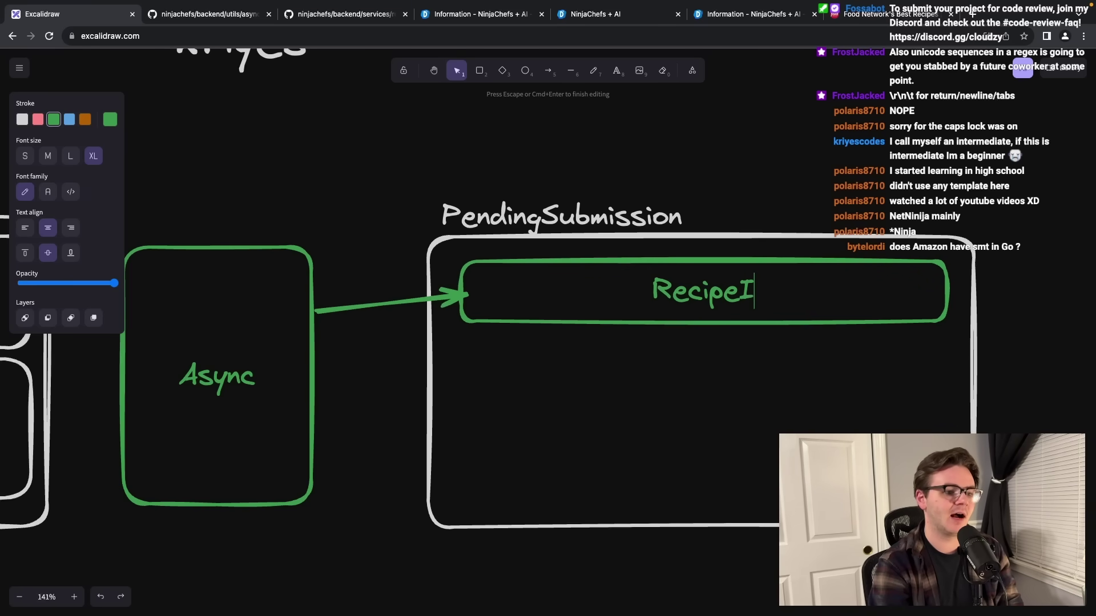
{"action": "type", "text": "D: <status>"}
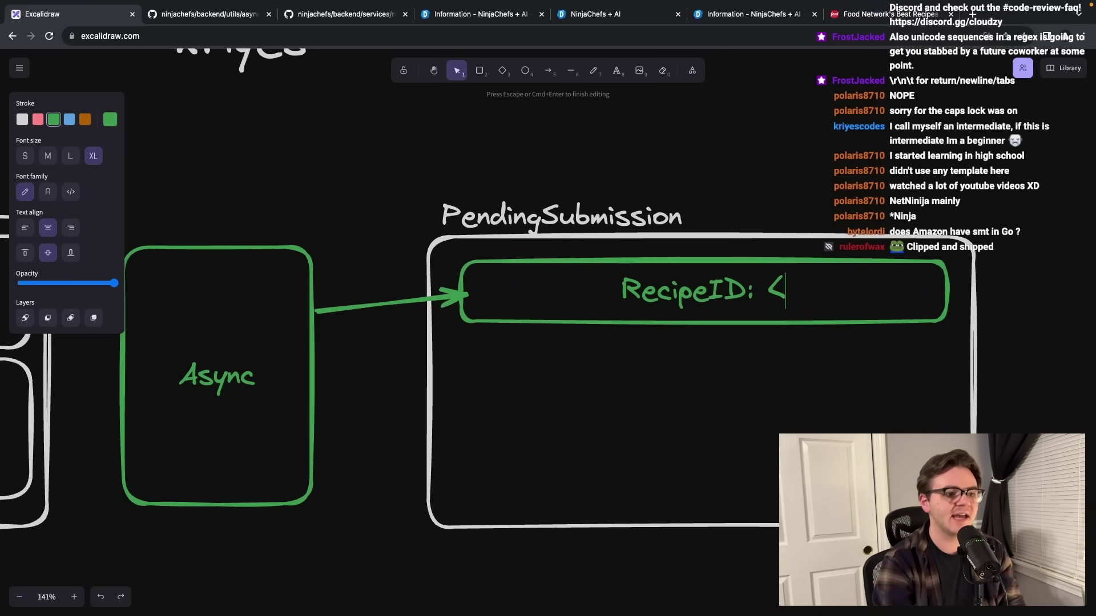
{"action": "left_click", "coordinate": [848, 302]}
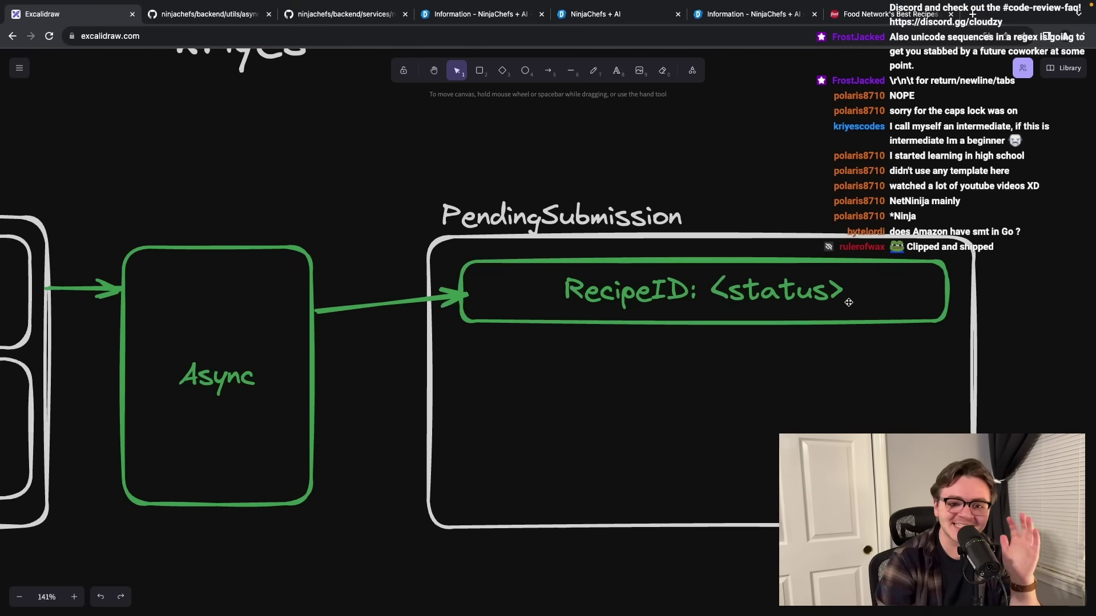
{"action": "left_click", "coordinate": [764, 314]}
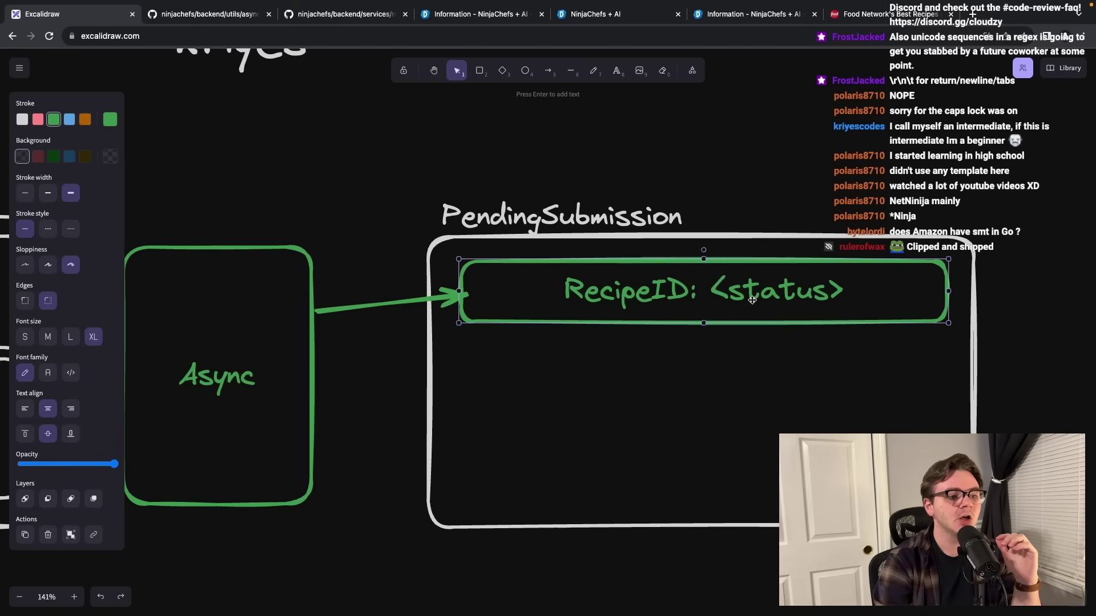
{"action": "left_click_drag", "start_coordinate": [752, 299], "coordinate": [740, 296]}
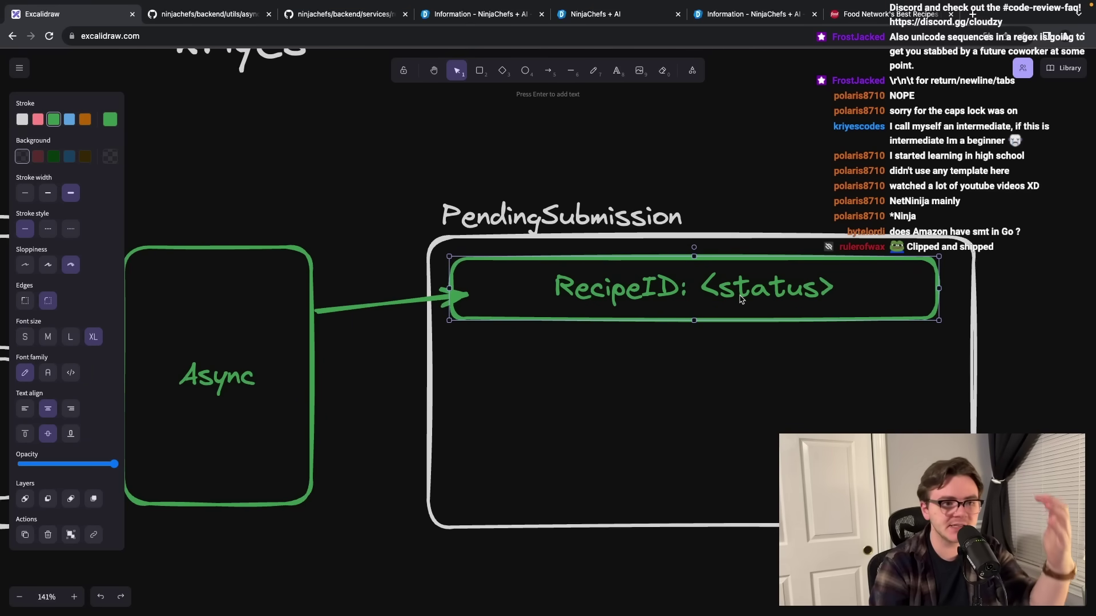
- Draw a green rounded rectangle directly below the Async box and label it "Spam filter"
{"action": "scroll", "coordinate": [513, 374], "scroll_direction": "left", "scroll_amount": 5}
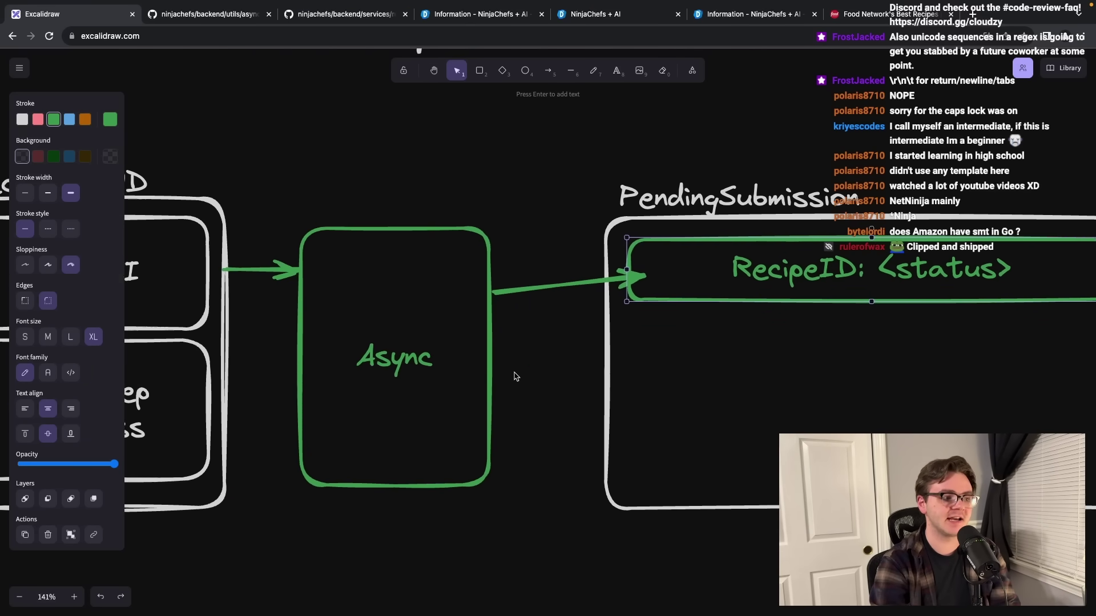
{"action": "scroll", "coordinate": [514, 374], "scroll_direction": "left", "scroll_amount": 10}
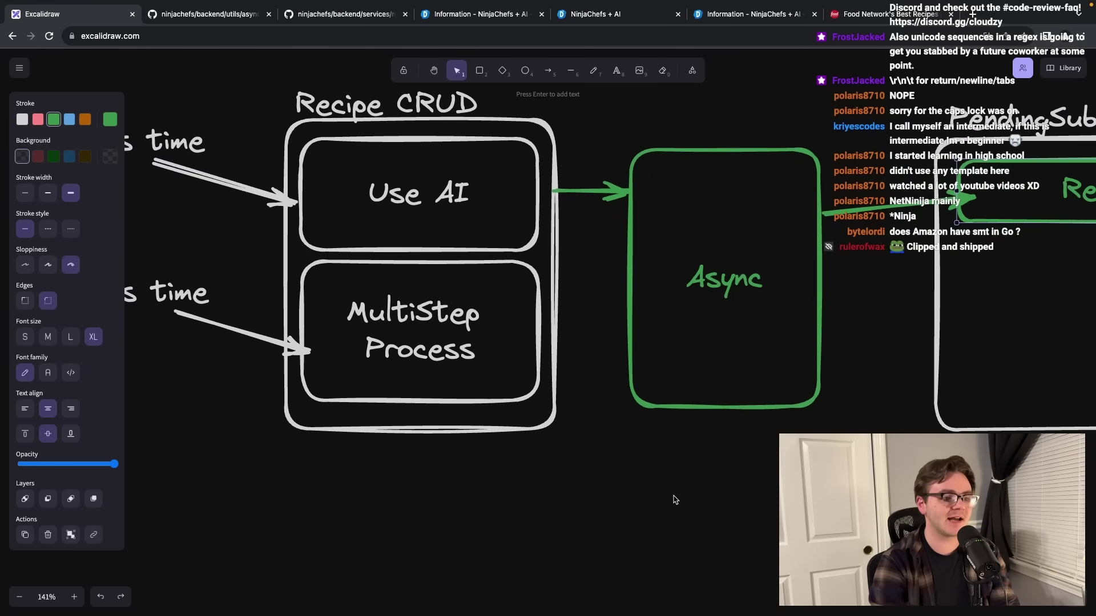
{"action": "scroll", "coordinate": [675, 500], "scroll_direction": "right", "scroll_amount": 5}
{"action": "key", "text": "r"}
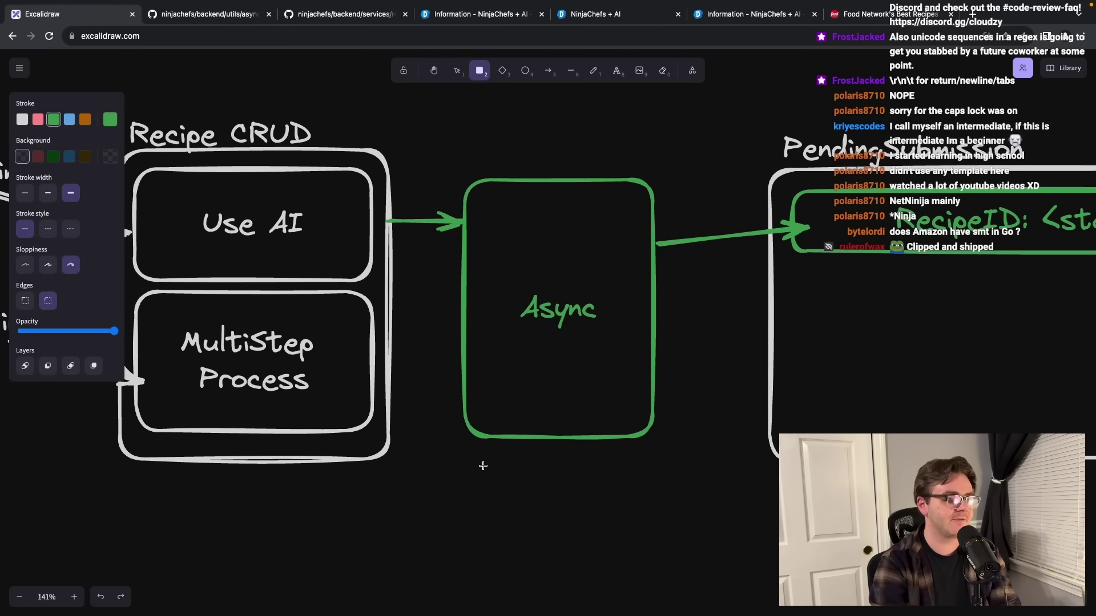
{"action": "left_click_drag", "start_coordinate": [466, 462], "coordinate": [650, 546]}
{"action": "key", "text": "Return"}
{"action": "type", "text": "Sp"}
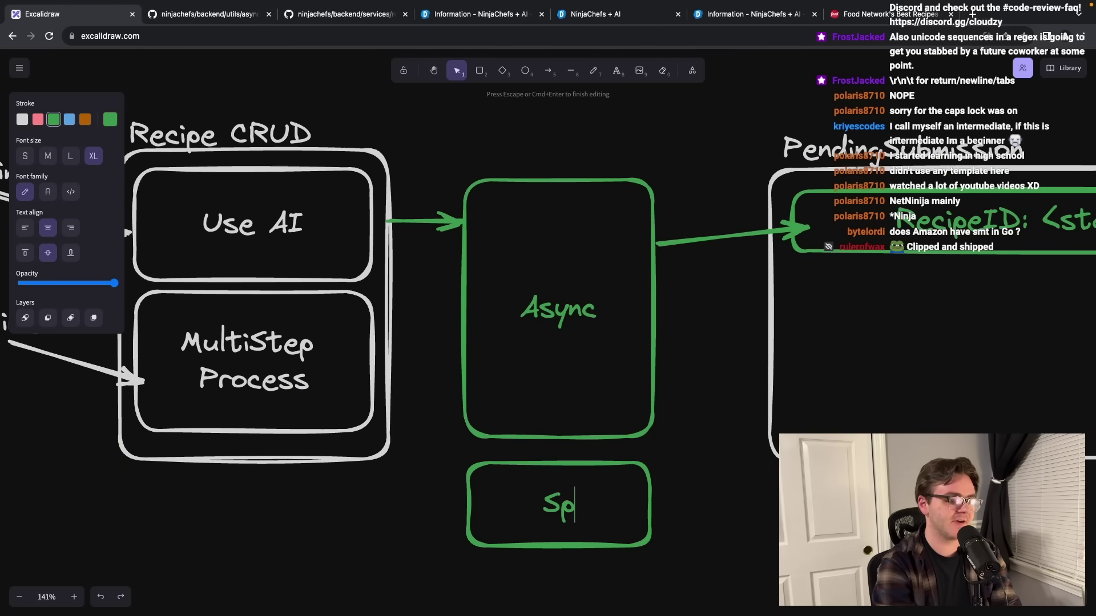
{"action": "type", "text": "am filter"}
{"action": "left_click", "coordinate": [762, 579]}
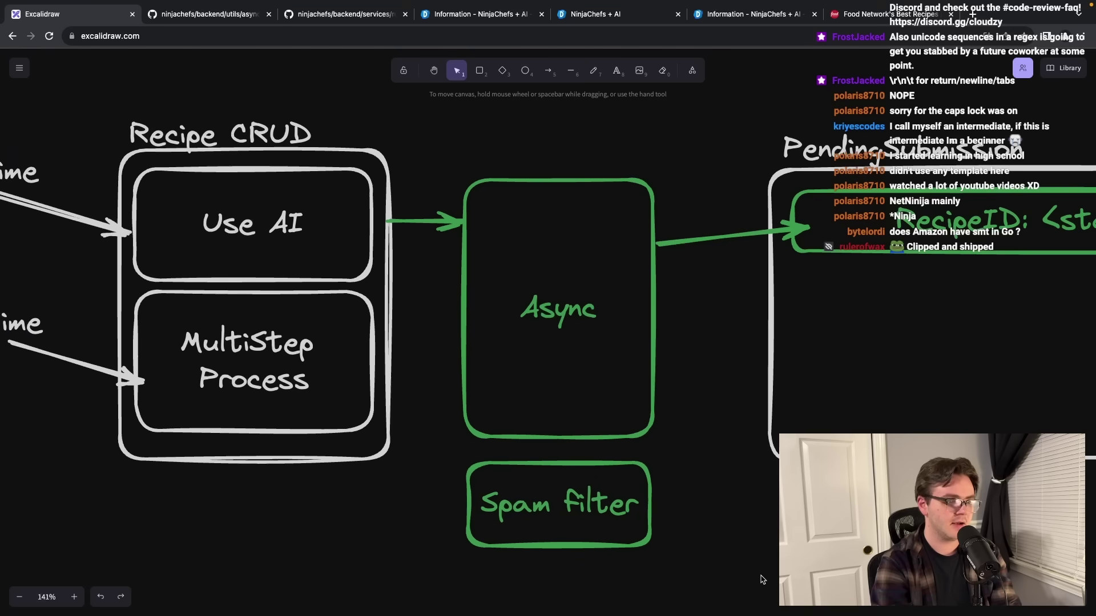
- Place a copy of the Spam filter box diagonally below it and connect the original to the copy with a green arrow
{"action": "left_click", "coordinate": [573, 511]}
{"action": "left_click_drag", "start_coordinate": [571, 508], "coordinate": [574, 611]}
{"action": "scroll", "coordinate": [733, 504], "scroll_direction": "down", "scroll_amount": 5}
{"action": "left_click_drag", "start_coordinate": [622, 500], "coordinate": [610, 542]}
{"action": "key", "text": "Escape"}
{"action": "key", "text": "a"}
{"action": "left_click_drag", "start_coordinate": [586, 427], "coordinate": [588, 502]}
{"action": "left_click_drag", "start_coordinate": [609, 547], "coordinate": [448, 547]}
{"action": "left_click", "coordinate": [587, 505]}
{"action": "left_click_drag", "start_coordinate": [588, 504], "coordinate": [437, 496]}
{"action": "left_click", "coordinate": [655, 501]}
- Change the copied box's label to "Image generation"
{"action": "left_click", "coordinate": [470, 533]}
{"action": "double_click", "coordinate": [470, 532]}
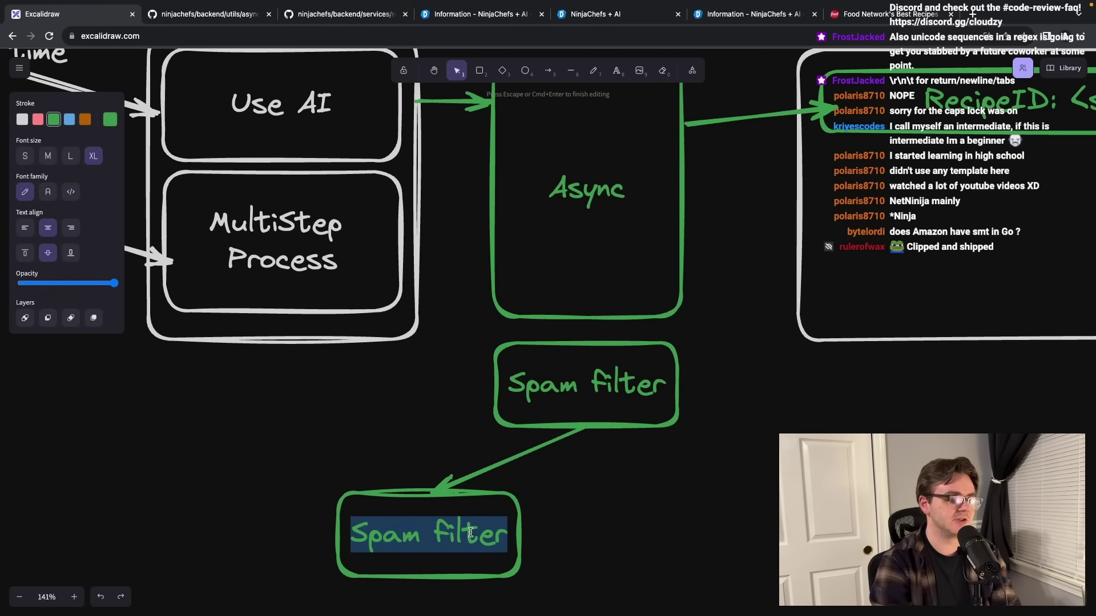
{"action": "type", "text": "Image generation"}
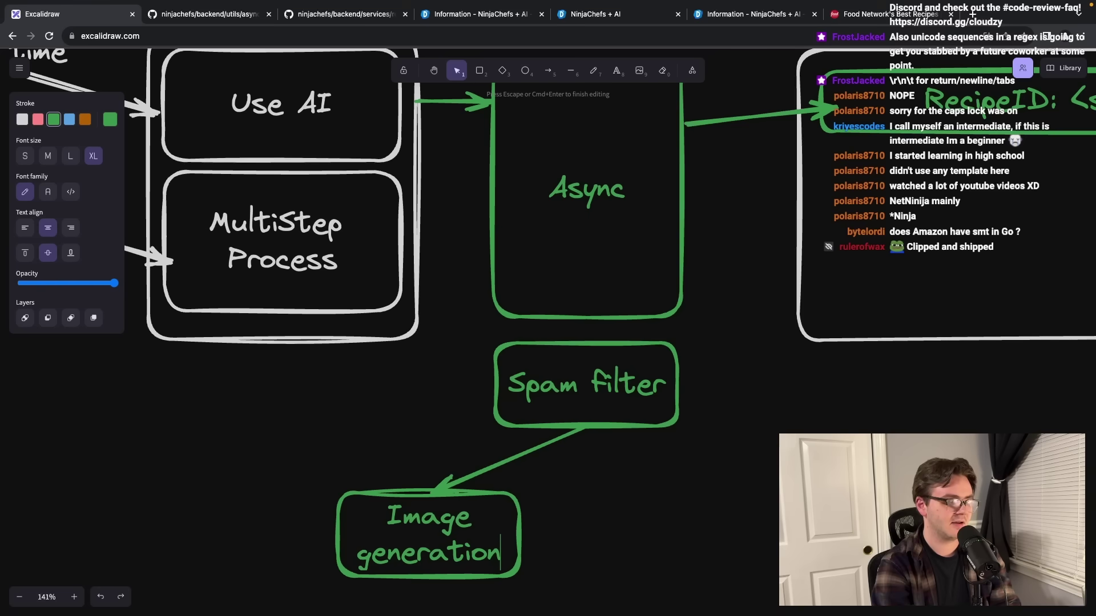
{"action": "left_click", "coordinate": [633, 540]}
- Draw an arrow from Image generation to Ingredient Analysis and delete the Spam filter–Ingredient Analysis and Image generation–Finalize arrows
{"action": "left_click", "coordinate": [447, 489]}
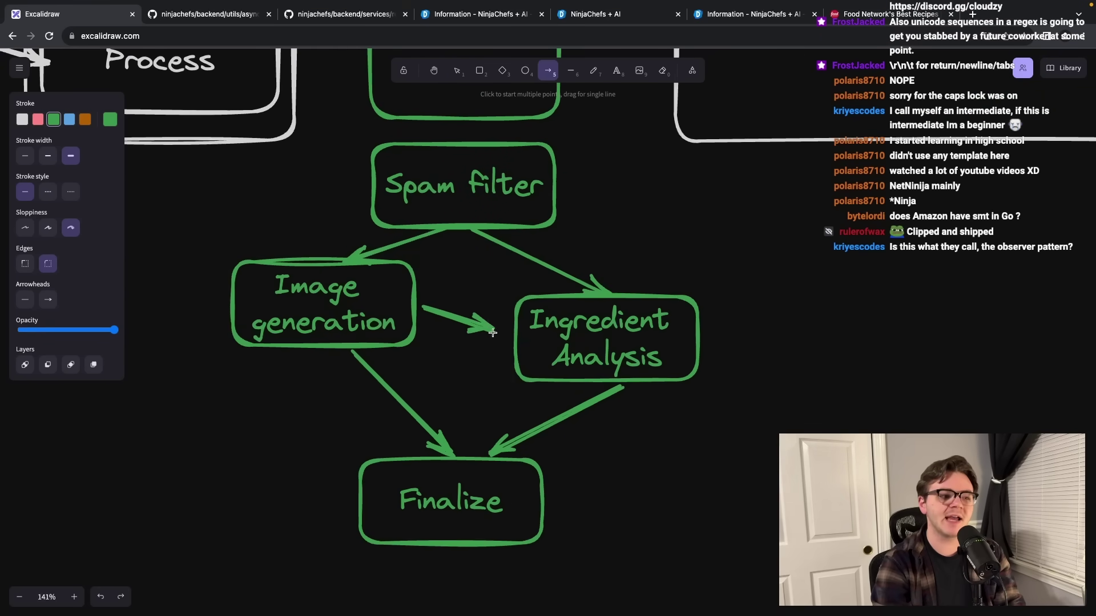
{"action": "left_click_drag", "start_coordinate": [492, 333], "coordinate": [513, 341]}
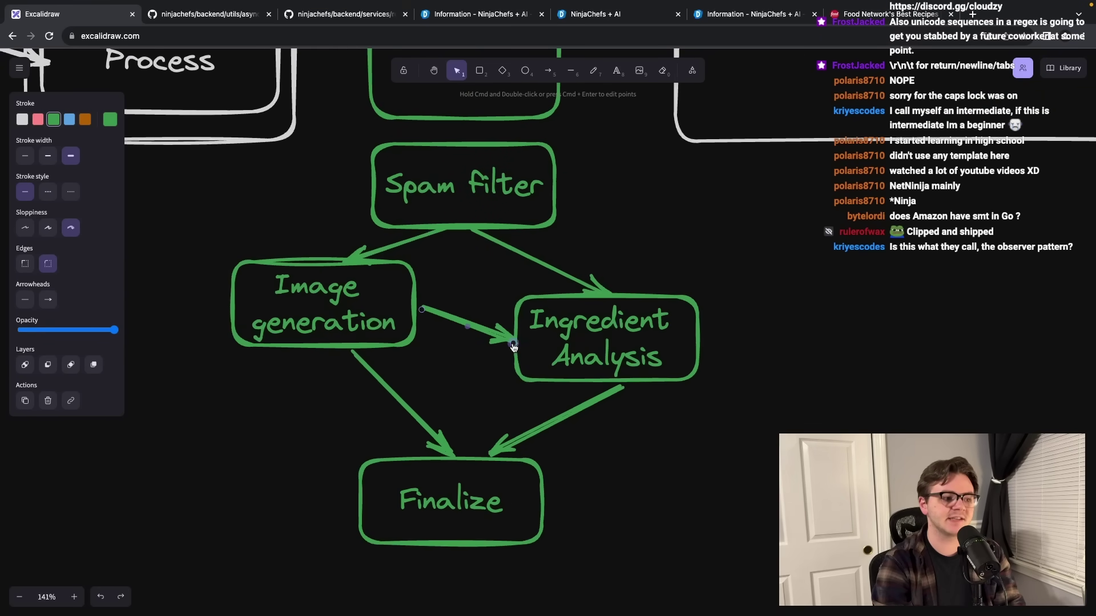
{"action": "left_click", "coordinate": [422, 251]}
{"action": "left_click", "coordinate": [399, 248]}
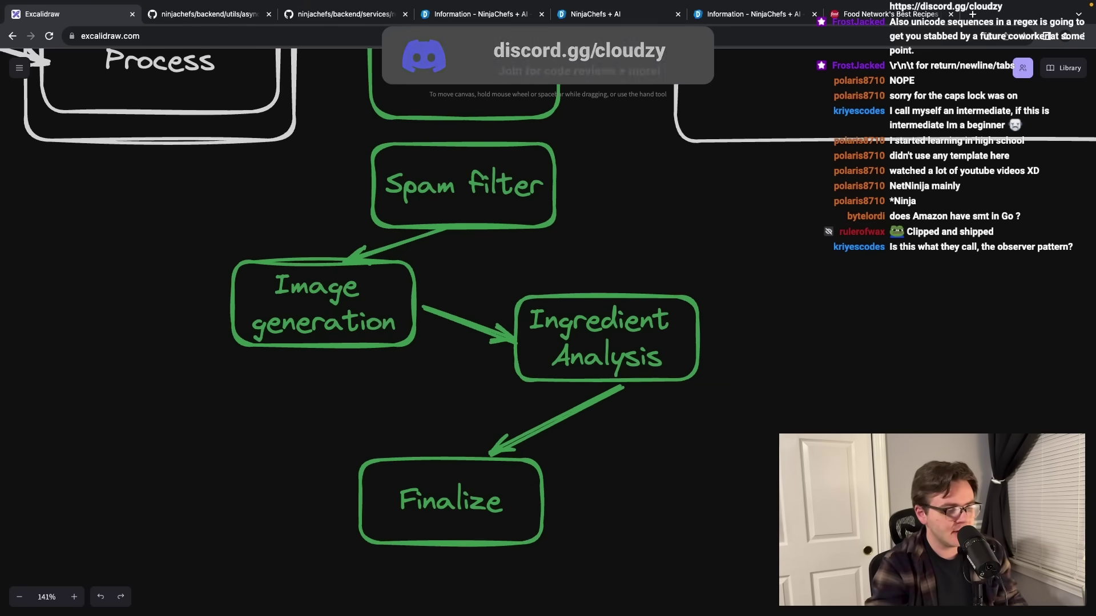
- Replace the "<status>" placeholder in the PendingSubmission row with "Step3"
{"action": "scroll", "coordinate": [904, 408], "scroll_direction": "up", "scroll_amount": 5}
{"action": "scroll", "coordinate": [904, 408], "scroll_direction": "right", "scroll_amount": 3}
{"action": "scroll", "coordinate": [905, 408], "scroll_direction": "up", "scroll_amount": 1}
{"action": "scroll", "coordinate": [904, 408], "scroll_direction": "right", "scroll_amount": 1}
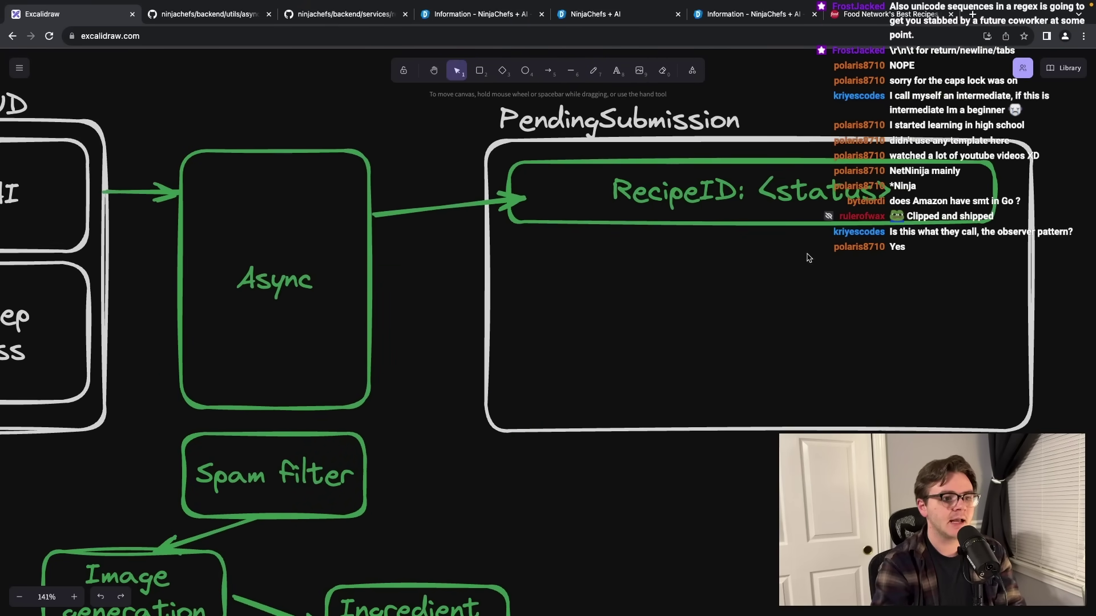
{"action": "double_click", "coordinate": [809, 194]}
{"action": "left_click", "coordinate": [808, 192]}
{"action": "left_click_drag", "start_coordinate": [761, 190], "coordinate": [885, 192]}
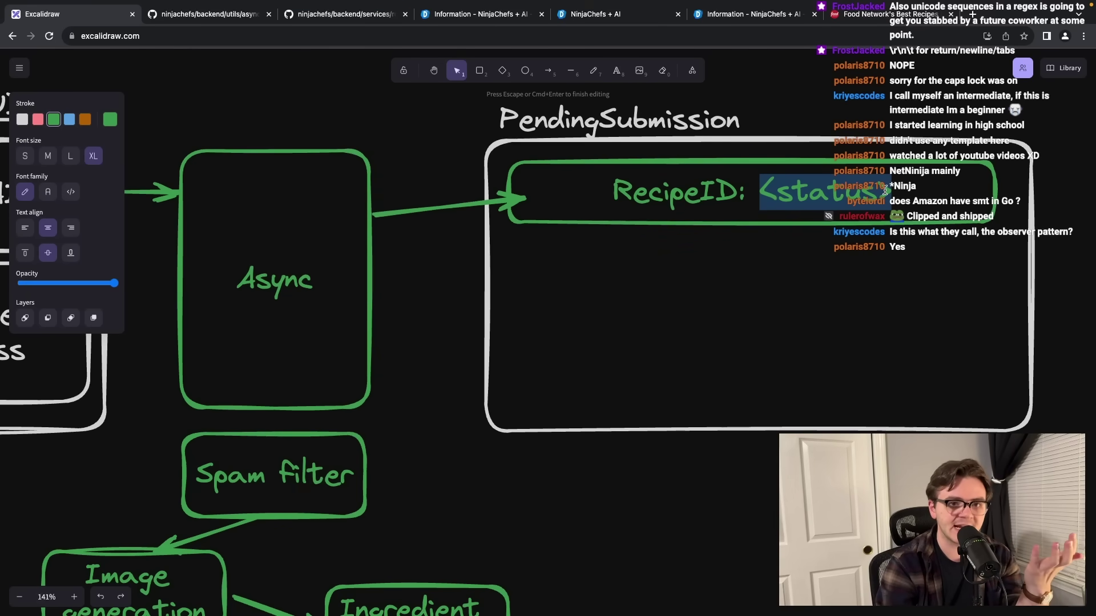
{"action": "key", "text": "BackSpace"}
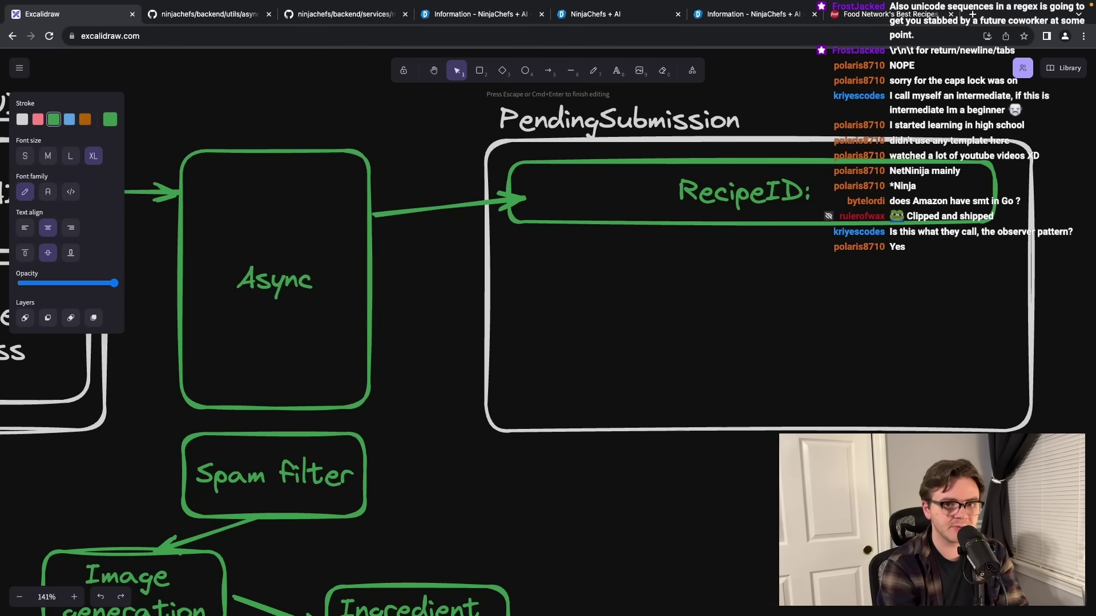
{"action": "type", "text": "Step3"}
{"action": "key", "text": "Escape"}
{"action": "scroll", "coordinate": [519, 343], "scroll_direction": "down", "scroll_amount": 1}
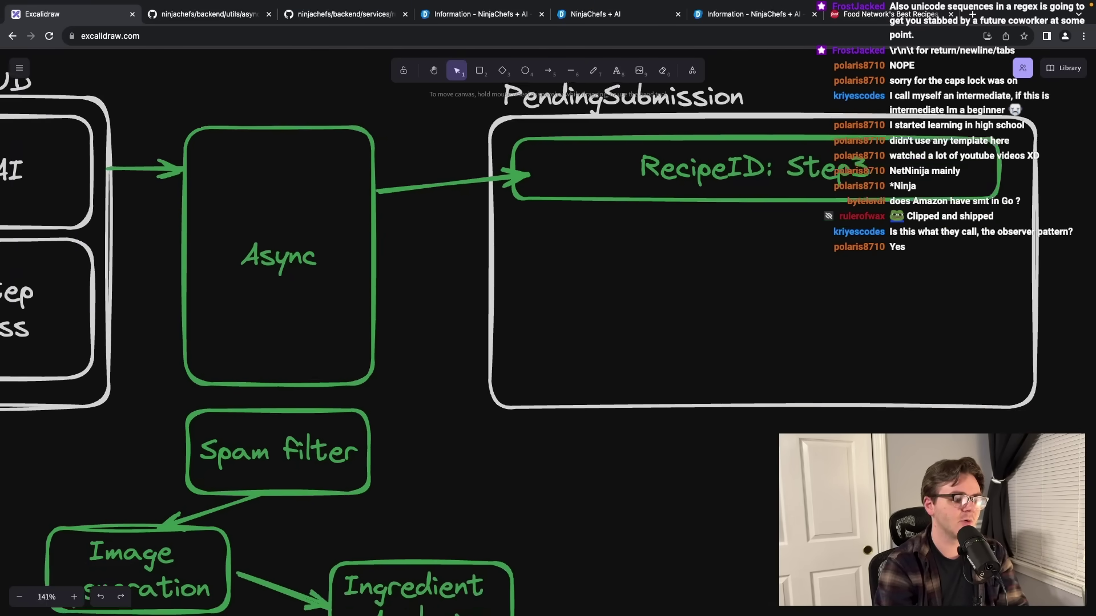
- Move the "RecipeID: Step3" row down to the middle of the PendingSubmission box
{"action": "scroll", "coordinate": [519, 331], "scroll_direction": "down", "scroll_amount": 5}
{"action": "scroll", "coordinate": [519, 331], "scroll_direction": "up", "scroll_amount": 5}
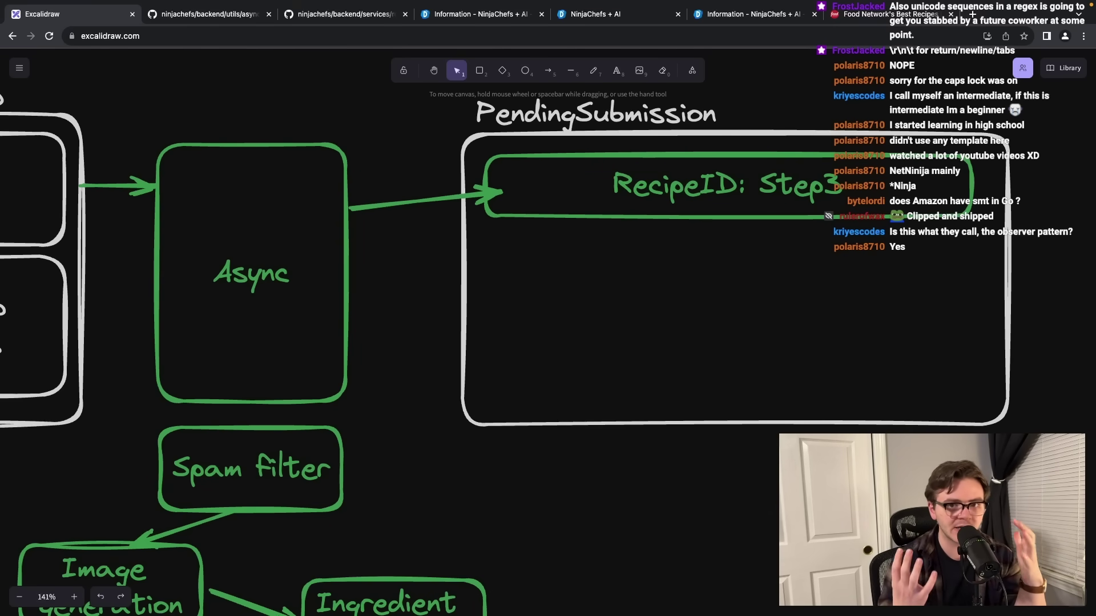
{"action": "left_click_drag", "start_coordinate": [657, 191], "coordinate": [657, 280]}
{"action": "double_click", "coordinate": [657, 280]}
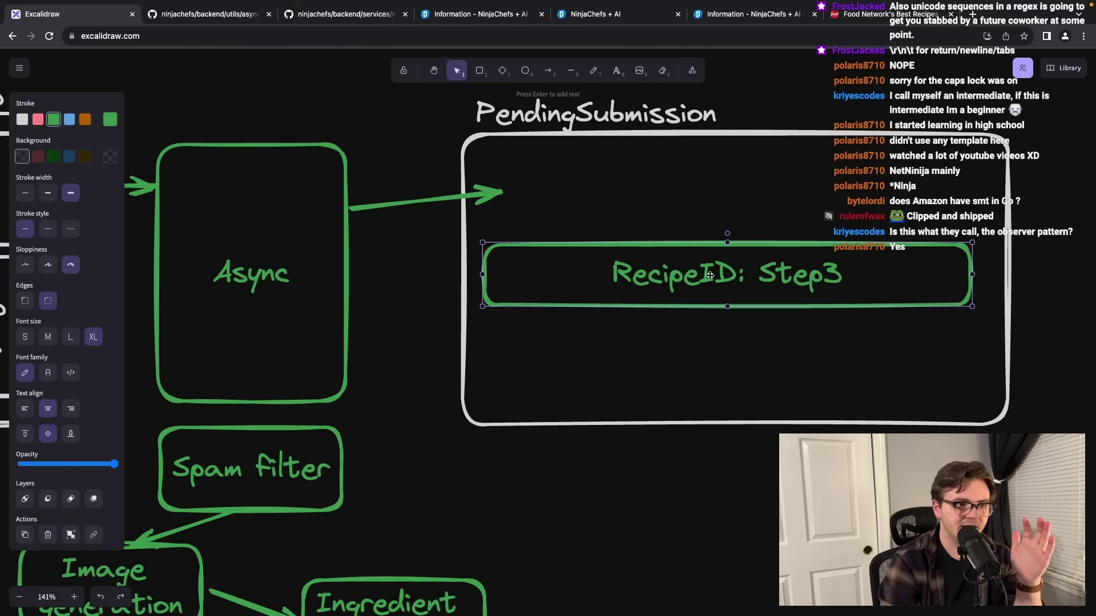
{"action": "key", "text": "super+a"}
{"action": "left_click", "coordinate": [757, 284]}
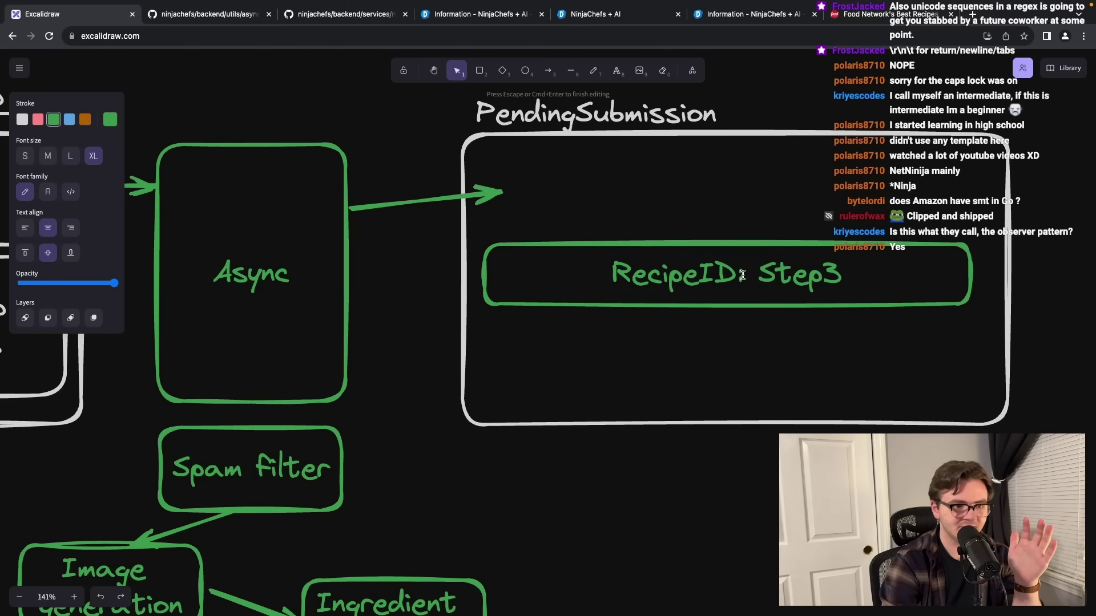
{"action": "left_click", "coordinate": [732, 277]}
{"action": "left_click", "coordinate": [838, 281]}
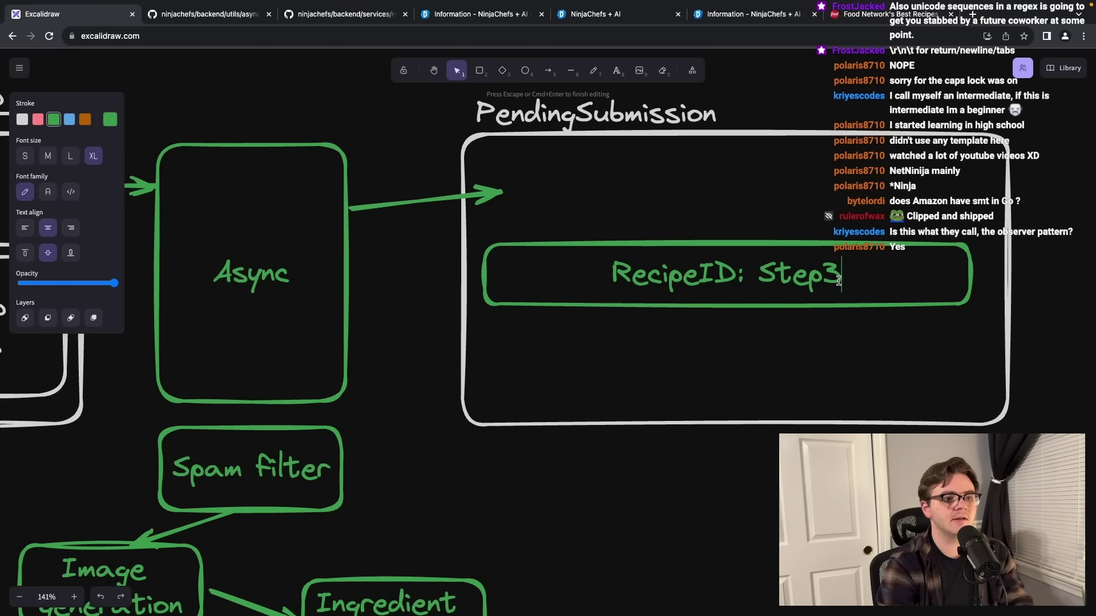
{"action": "key", "text": "Escape"}
- Duplicate the Step3 row above itself and change the copy's label to "RecipeID: Step2"
{"action": "left_click_drag", "start_coordinate": [714, 279], "coordinate": [729, 145]}
{"action": "double_click", "coordinate": [713, 213]}
{"action": "key", "text": "ctrl+a"}
{"action": "key", "text": "Right"}
{"action": "key", "text": "BackSpace"}
{"action": "type", "text": "2"}
{"action": "left_click", "coordinate": [850, 337]}
- Shift the Step2 and Step3 rows down and add a copy above them labelled "RecipeID: Step1"
{"action": "left_click", "coordinate": [735, 197], "text": "shift"}
{"action": "left_click", "coordinate": [740, 278], "text": "shift"}
{"action": "left_click_drag", "start_coordinate": [740, 278], "coordinate": [742, 345]}
{"action": "double_click", "coordinate": [813, 228]}
{"action": "key", "text": "BackSpace"}
{"action": "type", "text": "1"}
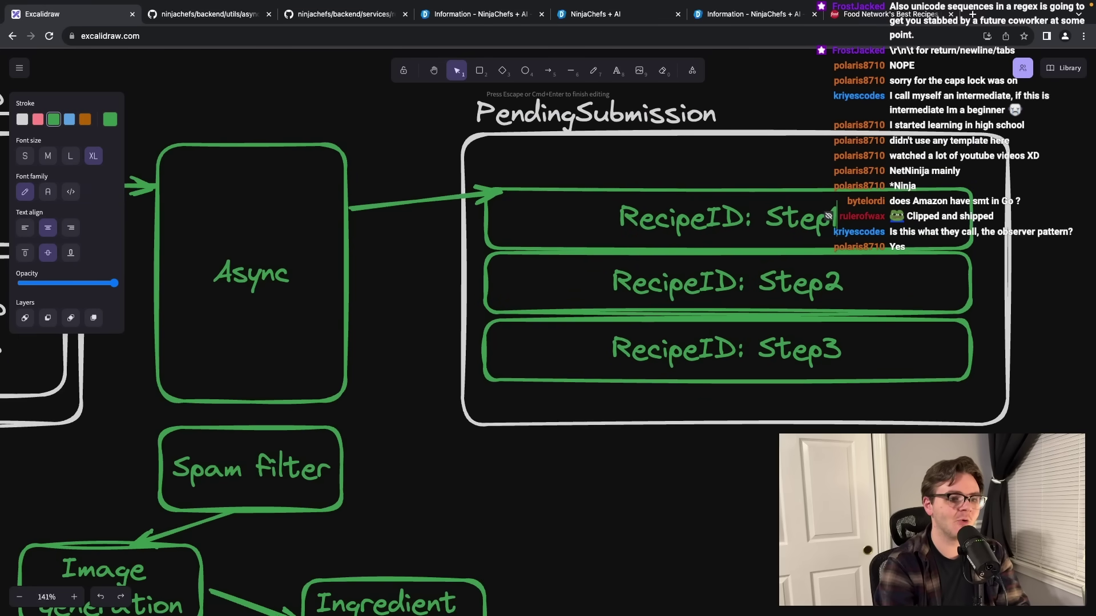
{"action": "key", "text": "Escape"}
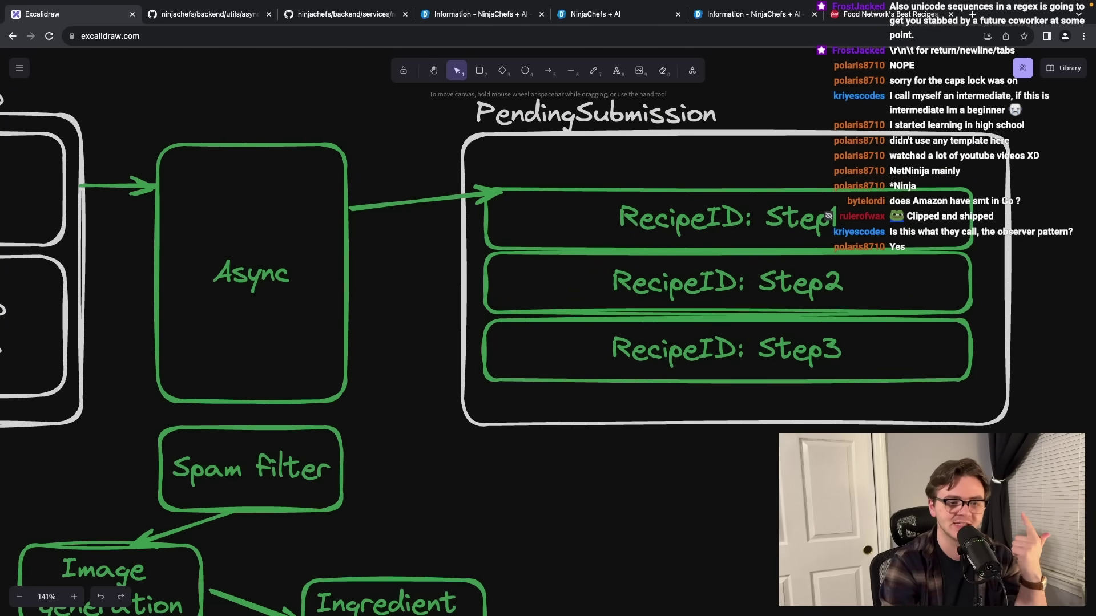
- Append ", timestamp" to the labels of the Step1, Step2 and Step3 rows in the PendingSubmission box
{"action": "left_click", "coordinate": [827, 221]}
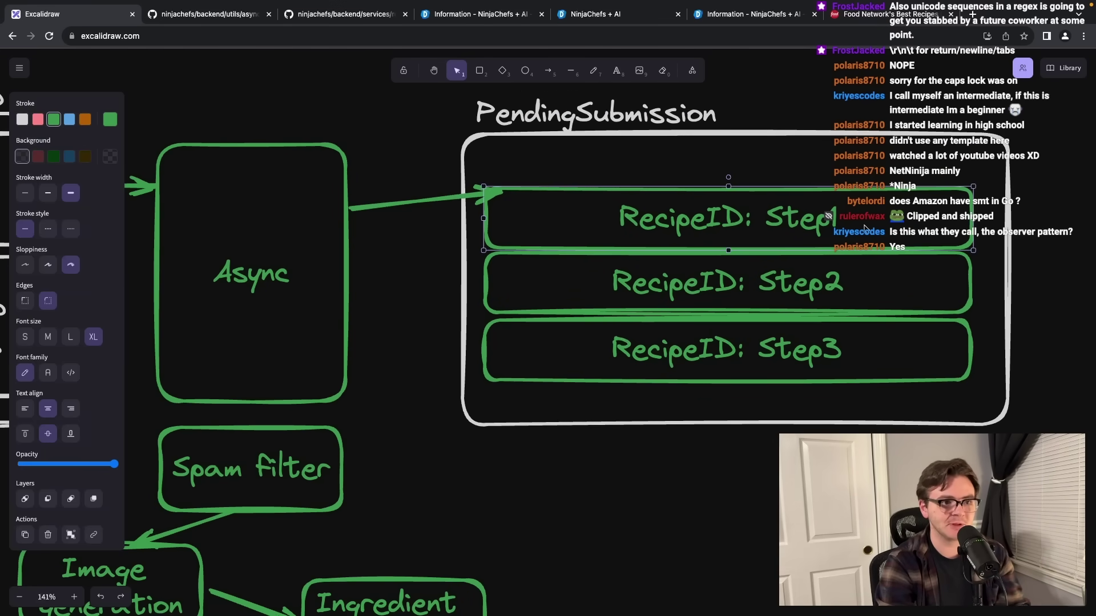
{"action": "double_click", "coordinate": [827, 221]}
{"action": "left_click", "coordinate": [837, 221]}
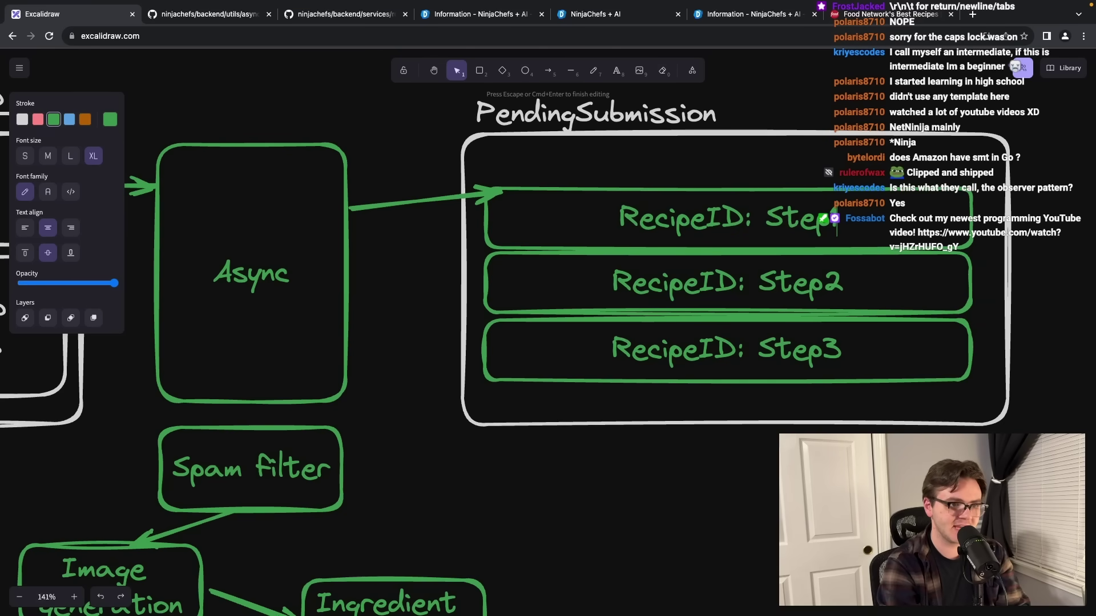
{"action": "type", "text": ", timestamp"}
{"action": "left_click", "coordinate": [824, 267]}
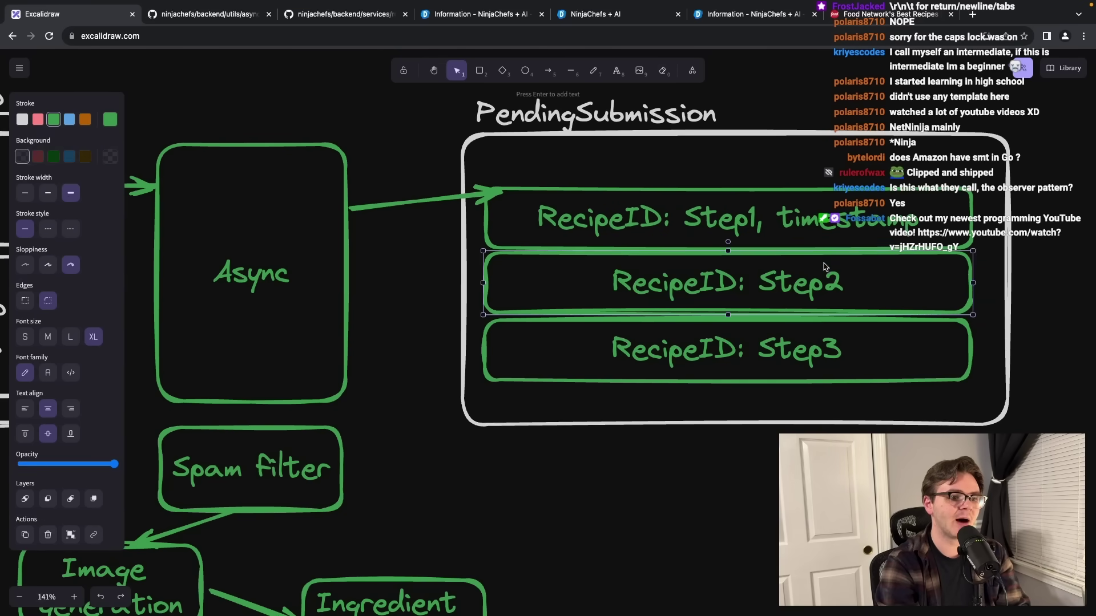
{"action": "double_click", "coordinate": [824, 266]}
{"action": "left_click", "coordinate": [825, 266]}
{"action": "type", "text": ", timestam"}
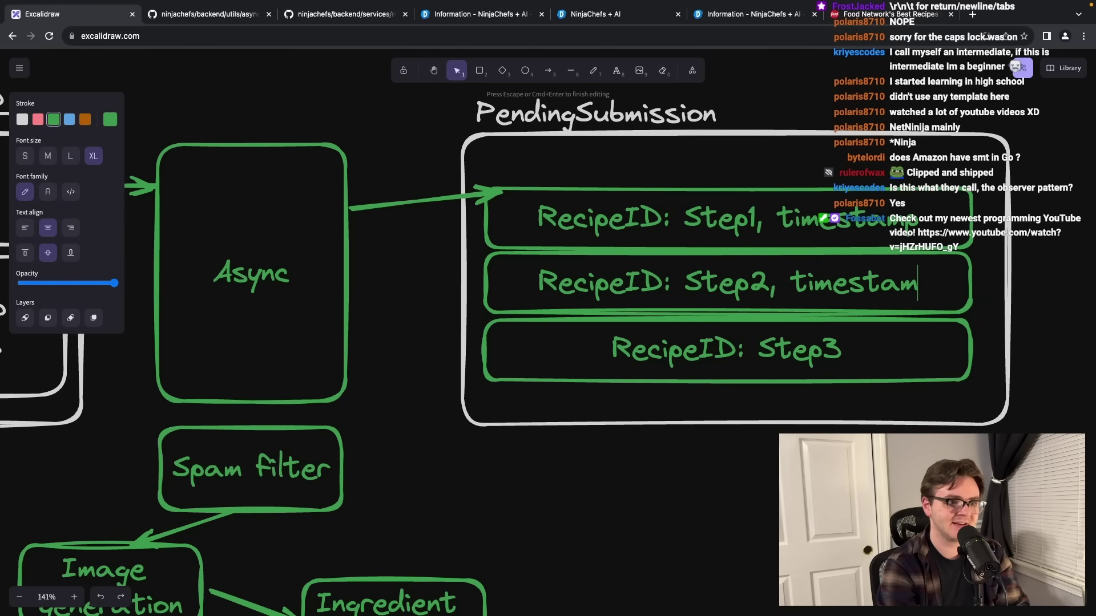
{"action": "type", "text": "p"}
{"action": "left_click", "coordinate": [838, 342]}
{"action": "double_click", "coordinate": [838, 342]}
{"action": "left_click", "coordinate": [838, 343]}
{"action": "type", "text": ", timestamp"}
{"action": "key", "text": "Escape"}
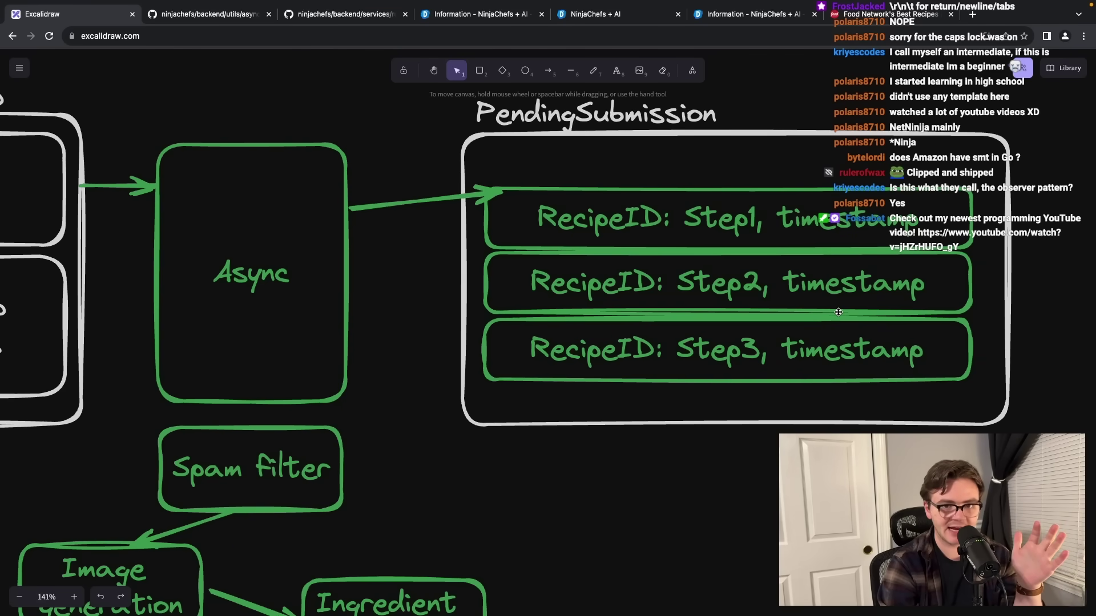
{"action": "left_click", "coordinate": [752, 207]}
{"action": "left_click", "coordinate": [749, 290]}
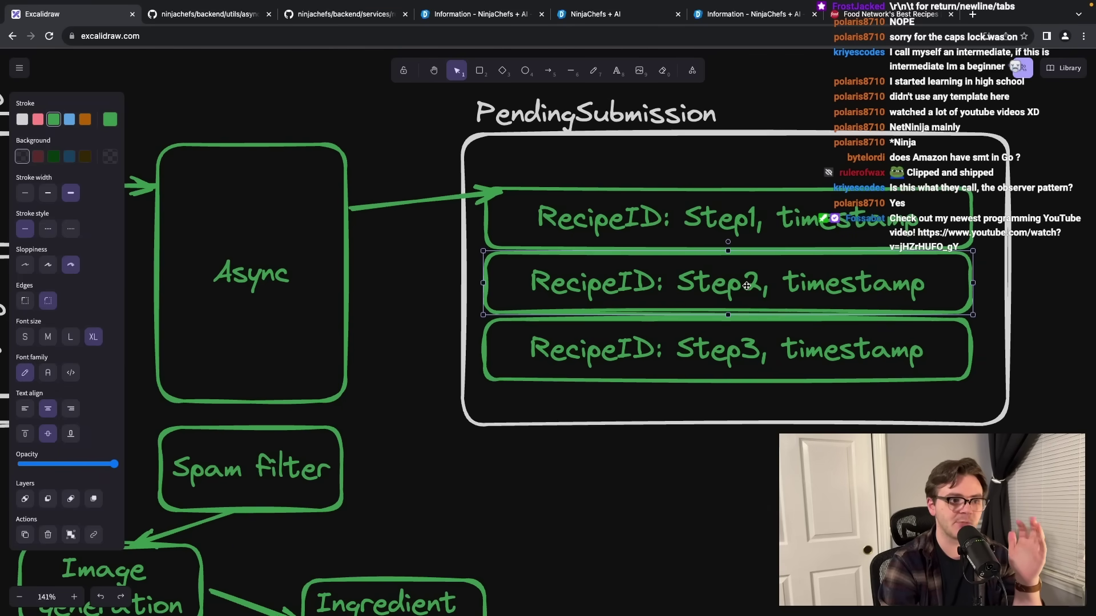
- Examine the timestamped Step1 to Step3 rows in the PendingSubmission box alongside the Async process and its processing steps
{"action": "left_click", "coordinate": [740, 375]}
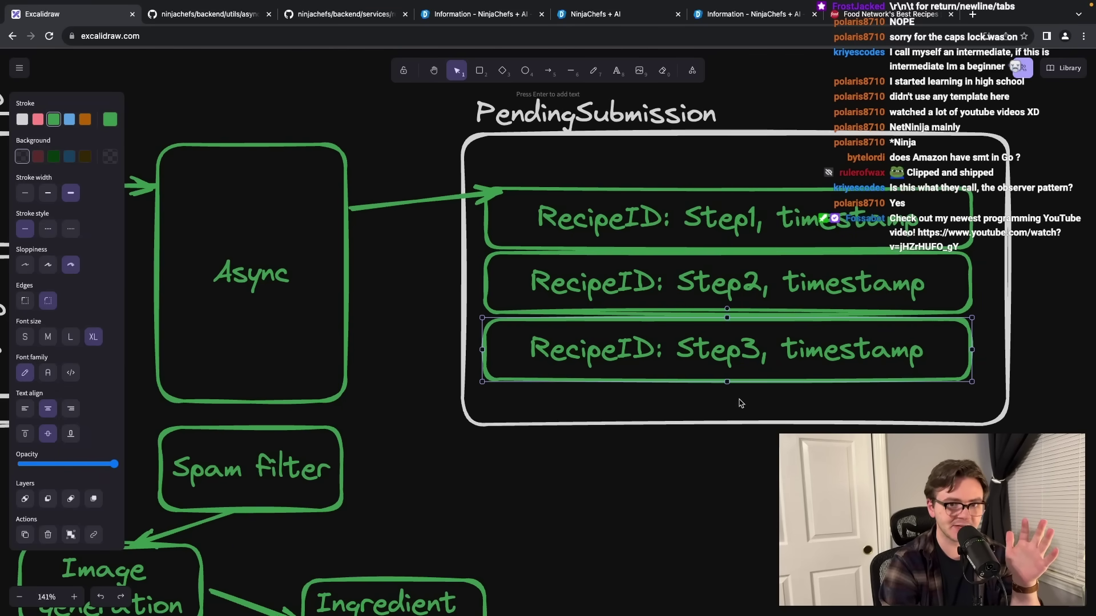
{"action": "left_click", "coordinate": [775, 536]}
{"action": "scroll", "coordinate": [720, 397], "scroll_direction": "down", "scroll_amount": 4}
{"action": "scroll", "coordinate": [720, 398], "scroll_direction": "left", "scroll_amount": 2}
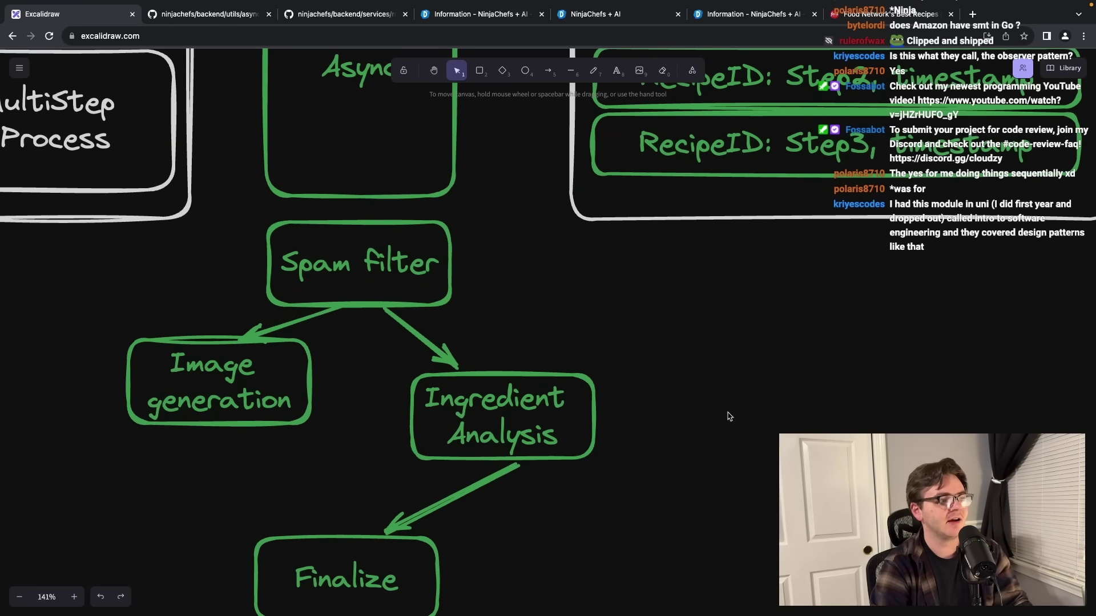
{"action": "scroll", "coordinate": [719, 253], "scroll_direction": "up", "scroll_amount": 3}
{"action": "scroll", "coordinate": [719, 253], "scroll_direction": "right", "scroll_amount": 2}
{"action": "scroll", "coordinate": [719, 253], "scroll_direction": "up", "scroll_amount": 2}
{"action": "scroll", "coordinate": [719, 253], "scroll_direction": "right", "scroll_amount": 1}
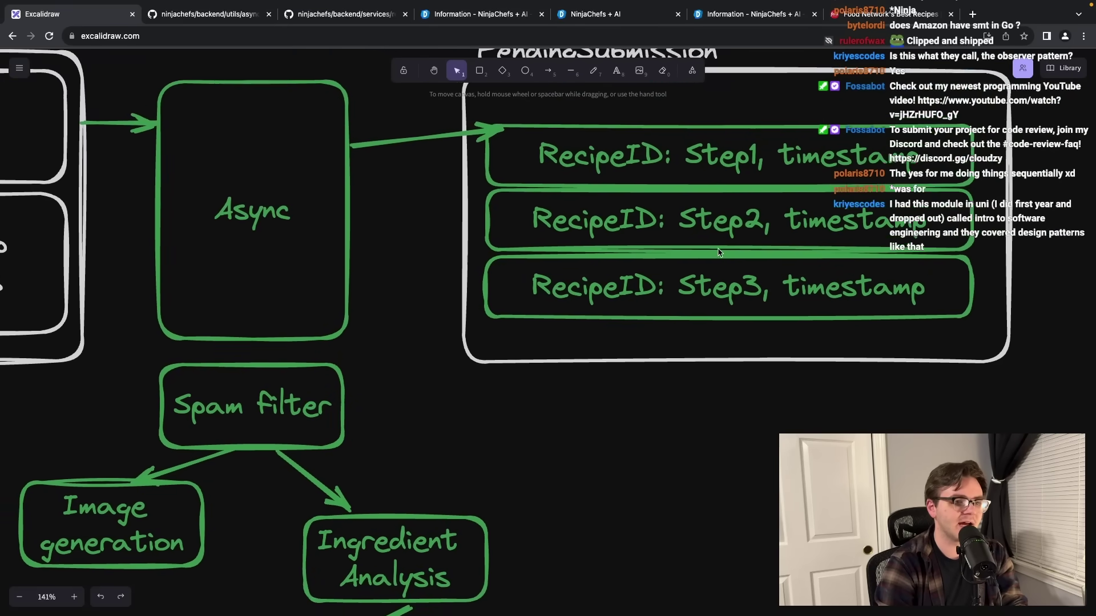
{"action": "left_click", "coordinate": [731, 307]}
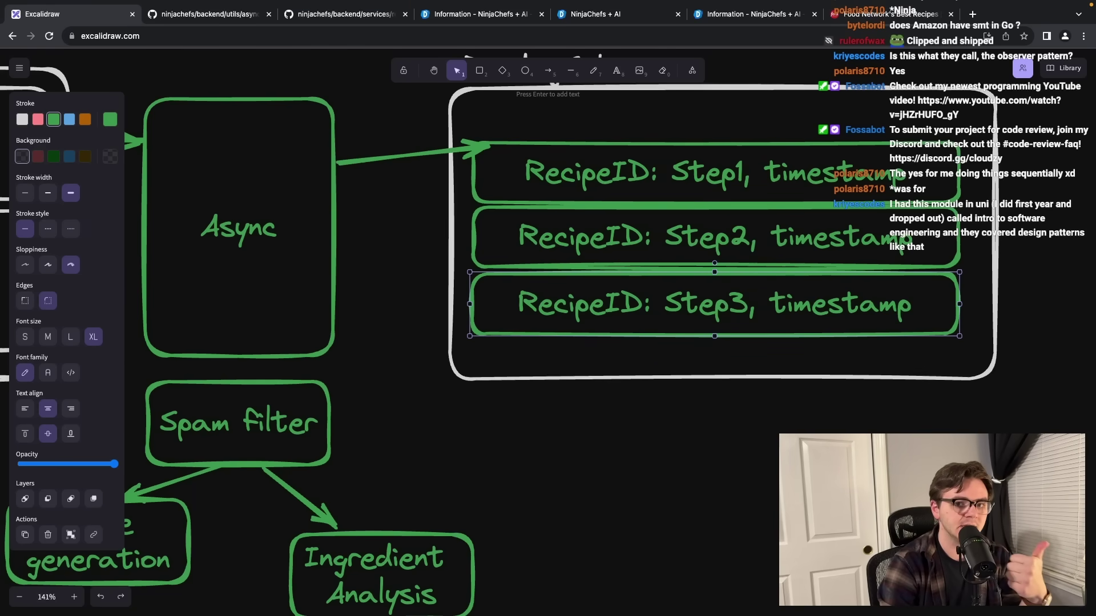
{"action": "scroll", "coordinate": [799, 229], "scroll_direction": "down", "scroll_amount": 1}
{"action": "scroll", "coordinate": [799, 230], "scroll_direction": "left", "scroll_amount": 1}
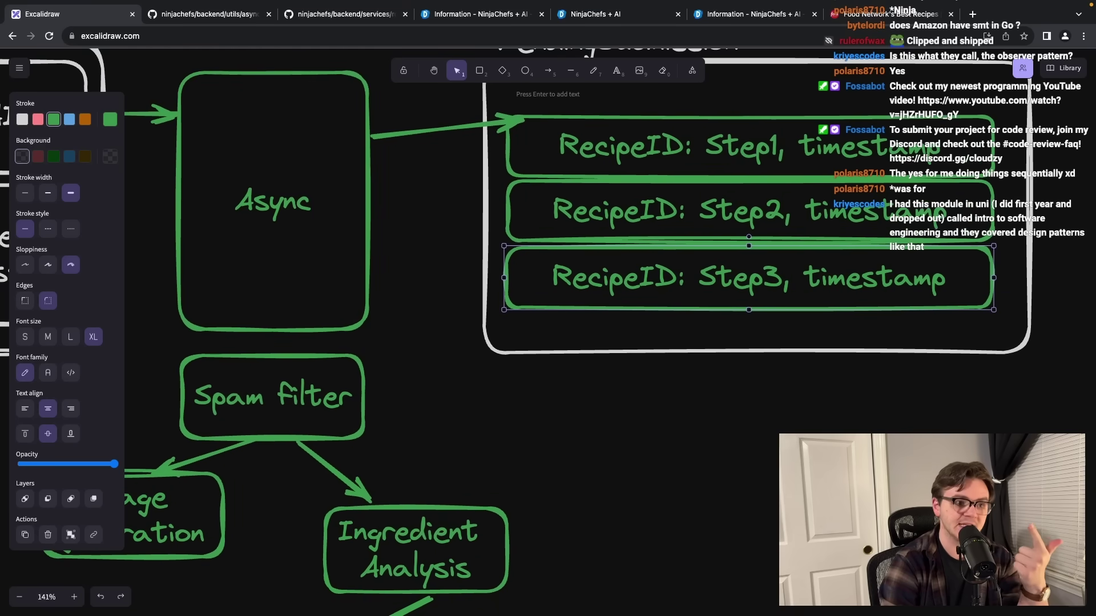
{"action": "double_click", "coordinate": [772, 212]}
{"action": "left_click", "coordinate": [782, 218]}
{"action": "left_click", "coordinate": [820, 432]}
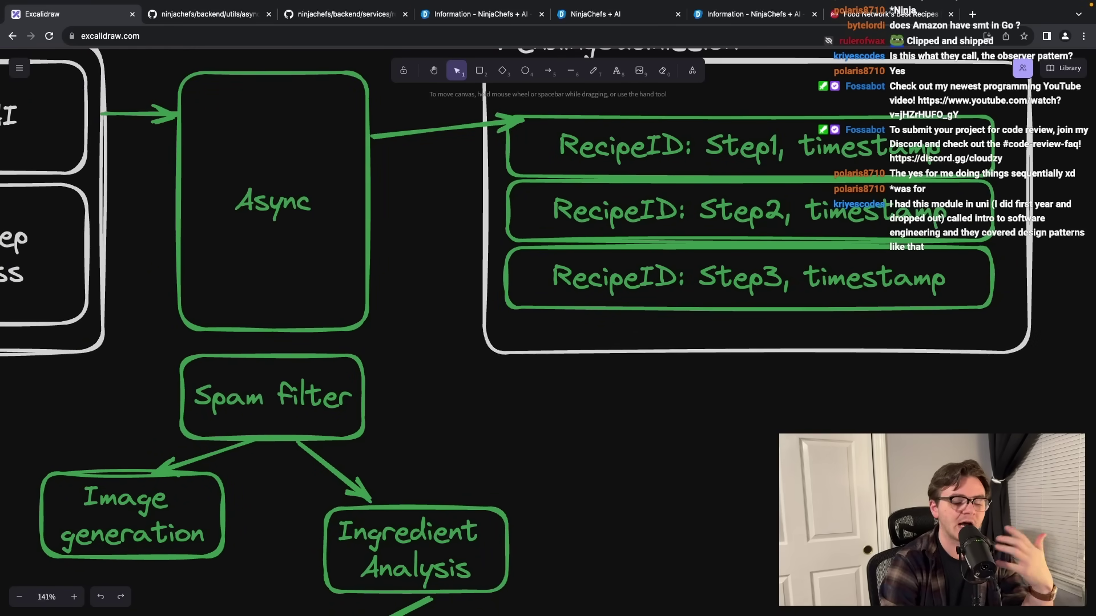
- Compare the branches from Spam filter through Image generation and Ingredient Analysis to Finalize with the PendingSubmission status rows
{"action": "scroll", "coordinate": [519, 331], "scroll_direction": "down", "scroll_amount": 5}
{"action": "scroll", "coordinate": [519, 331], "scroll_direction": "left", "scroll_amount": 2}
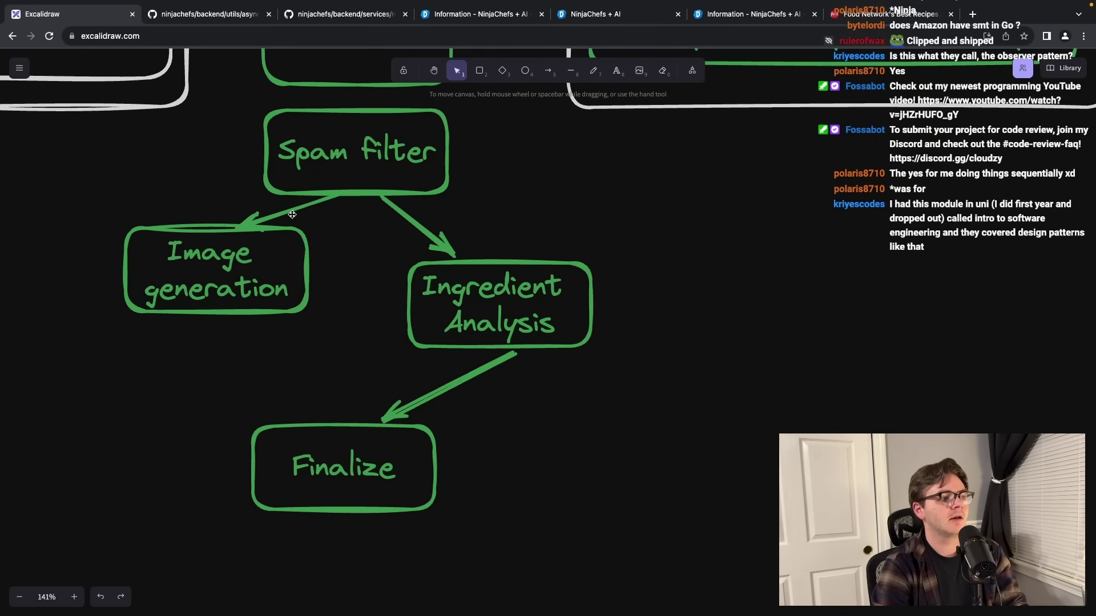
{"action": "left_click", "coordinate": [292, 215]}
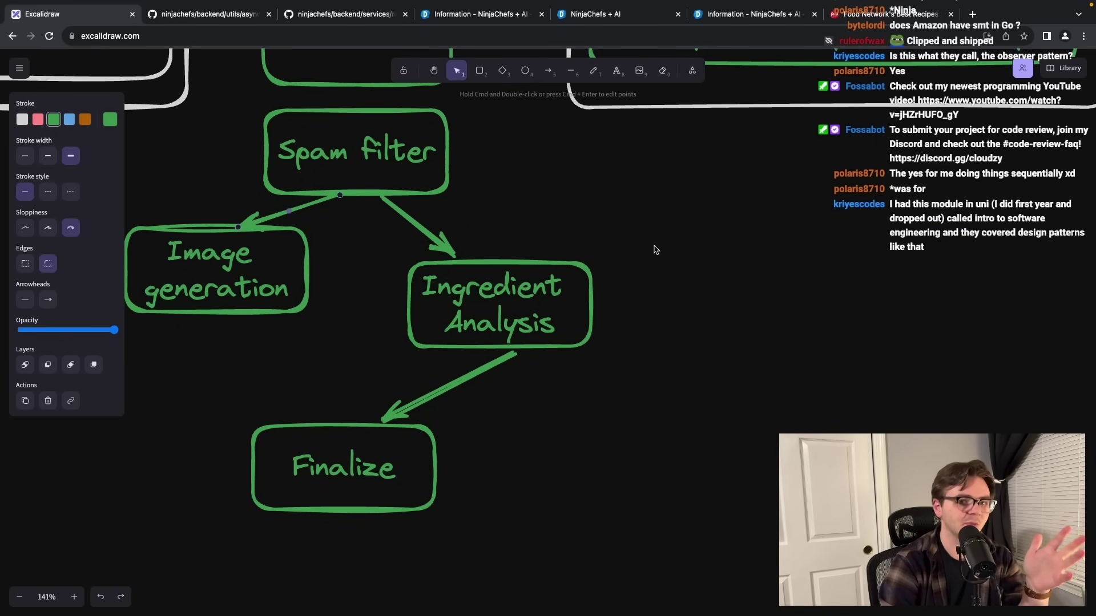
{"action": "left_click", "coordinate": [749, 200]}
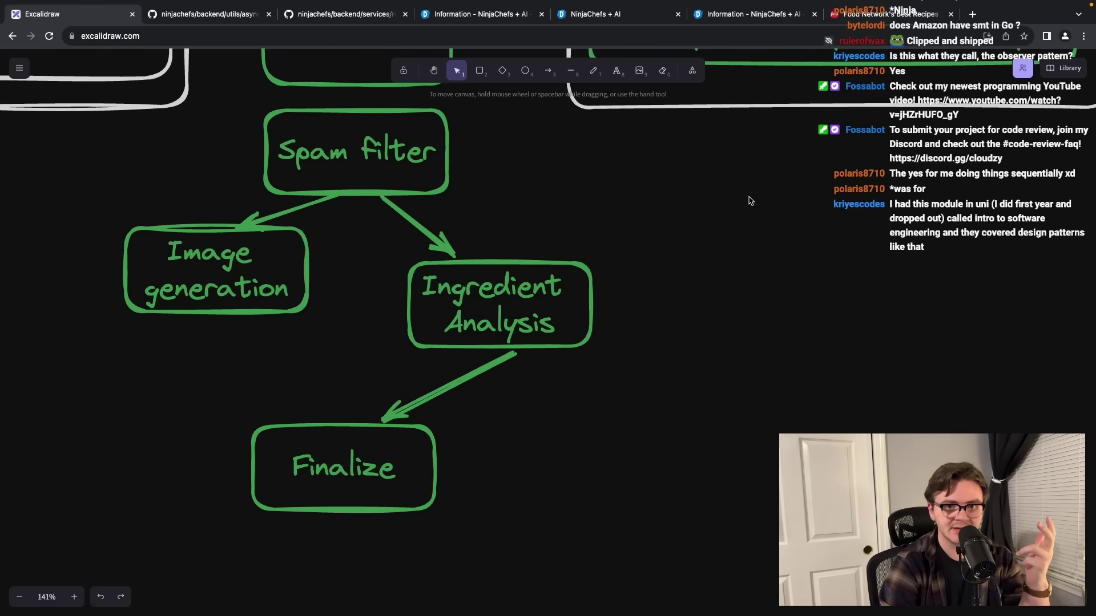
{"action": "scroll", "coordinate": [756, 194], "scroll_direction": "up", "scroll_amount": 3}
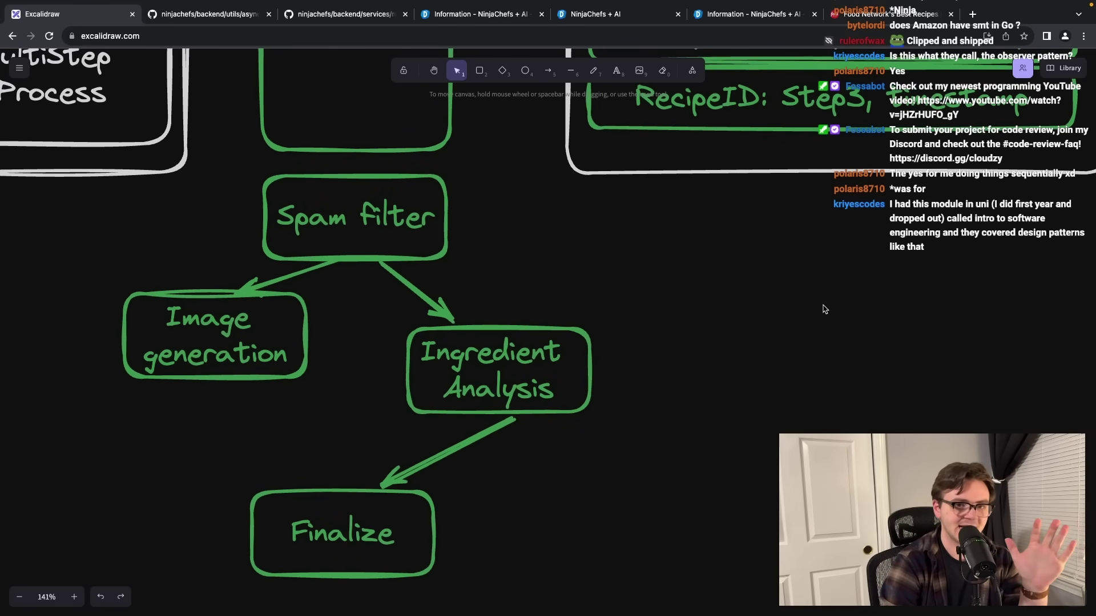
{"action": "scroll", "coordinate": [830, 306], "scroll_direction": "up", "scroll_amount": 10}
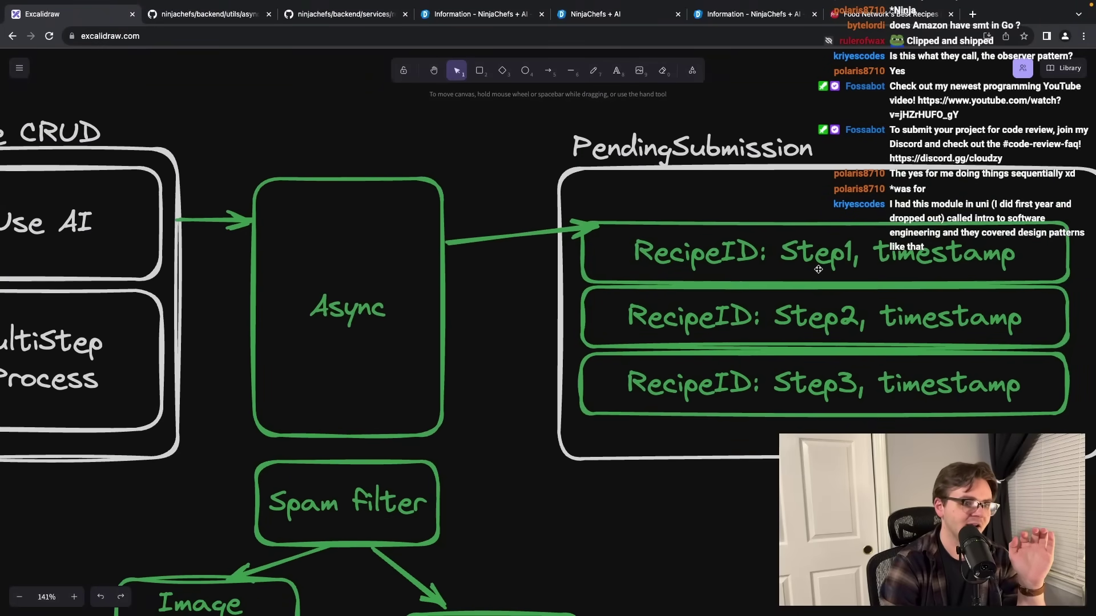
{"action": "left_click", "coordinate": [817, 349]}
{"action": "left_click", "coordinate": [826, 398]}
{"action": "scroll", "coordinate": [547, 342], "scroll_direction": "down", "scroll_amount": 9}
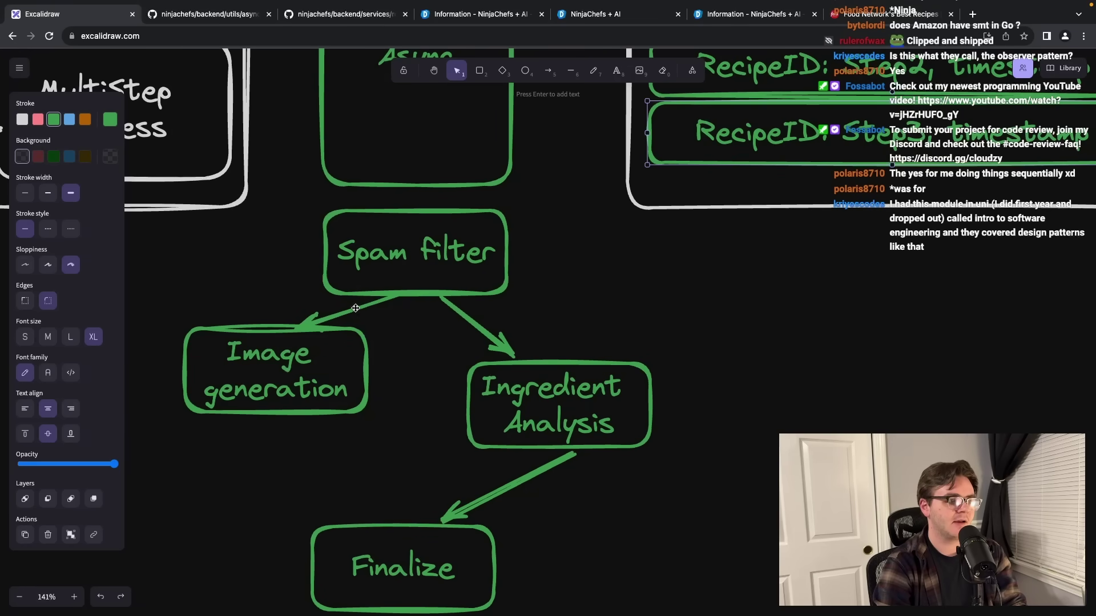
- Duplicate the arrow between Spam filter and Image generation, and place the copy's start at the bottom edge of the Image generation box
{"action": "left_click", "coordinate": [355, 308]}
{"action": "key", "text": "super+c"}
{"action": "key", "text": "super+v"}
{"action": "left_click_drag", "start_coordinate": [404, 418], "coordinate": [300, 419]}
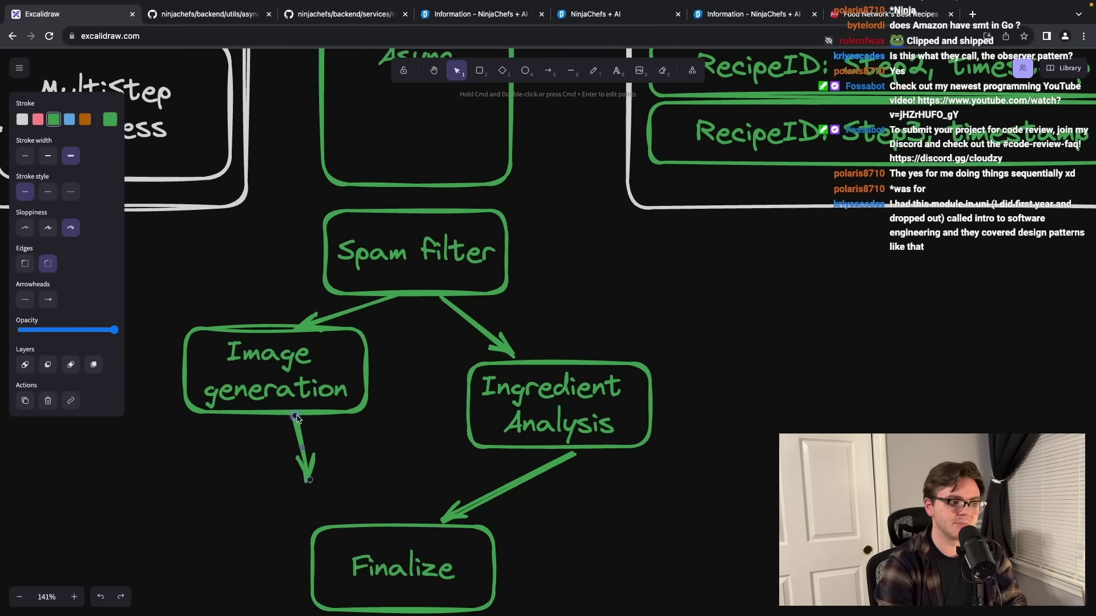